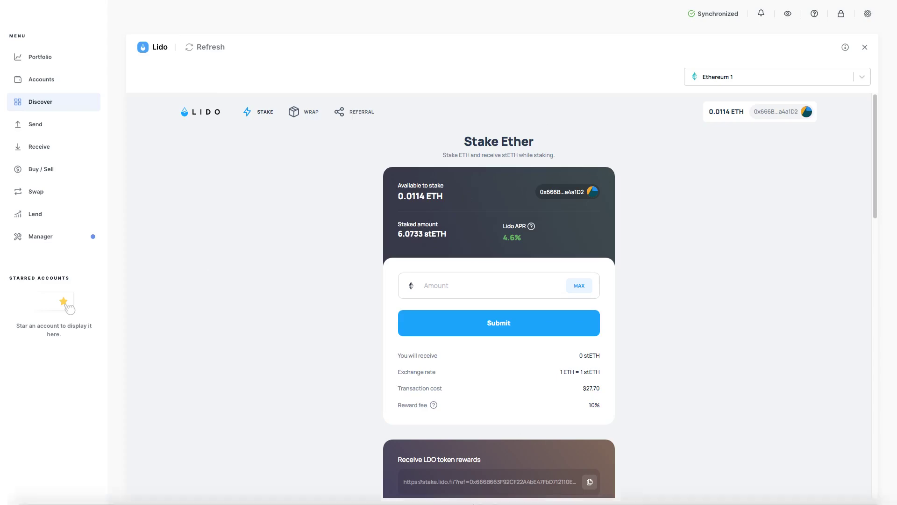
# Step: Switch to Google Chrome and check the Ethereum price on the Coin360 heatmap
pyautogui.moveTo(463, 481)
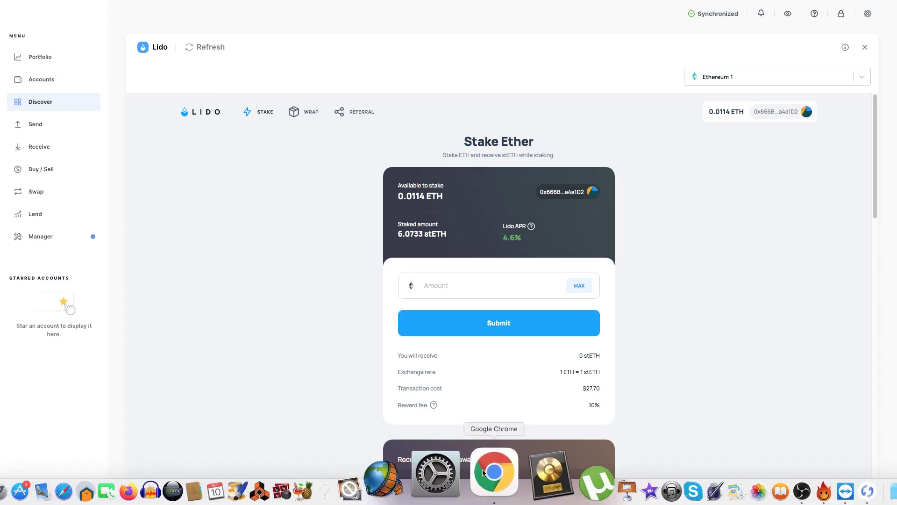
pyautogui.click(484, 473)
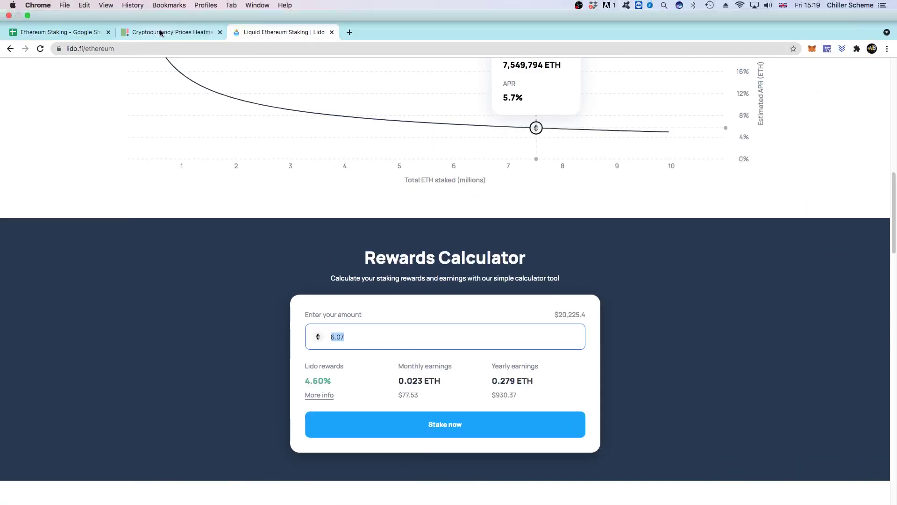
pyautogui.click(161, 33)
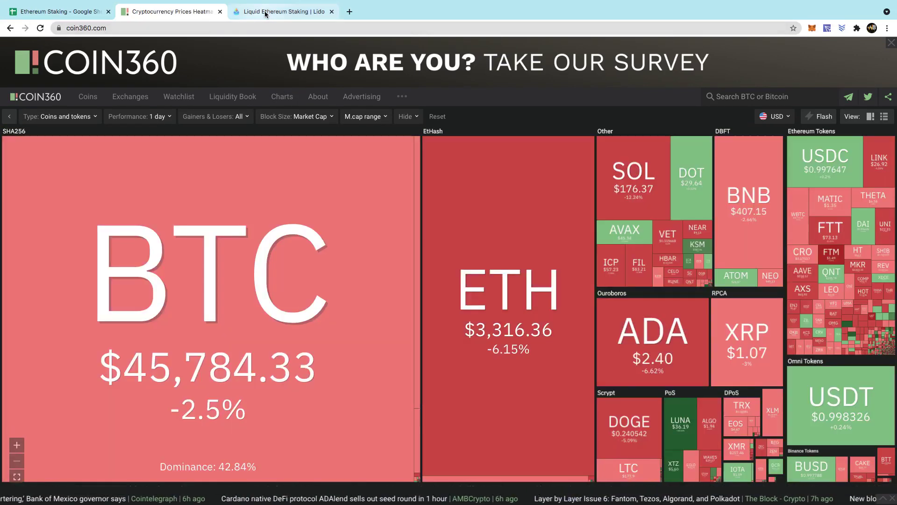
# Step: Check the staked amount in Ledger Live and set the amount in Lido's Rewards Calculator to 6.0733 ETH
pyautogui.click(267, 13)
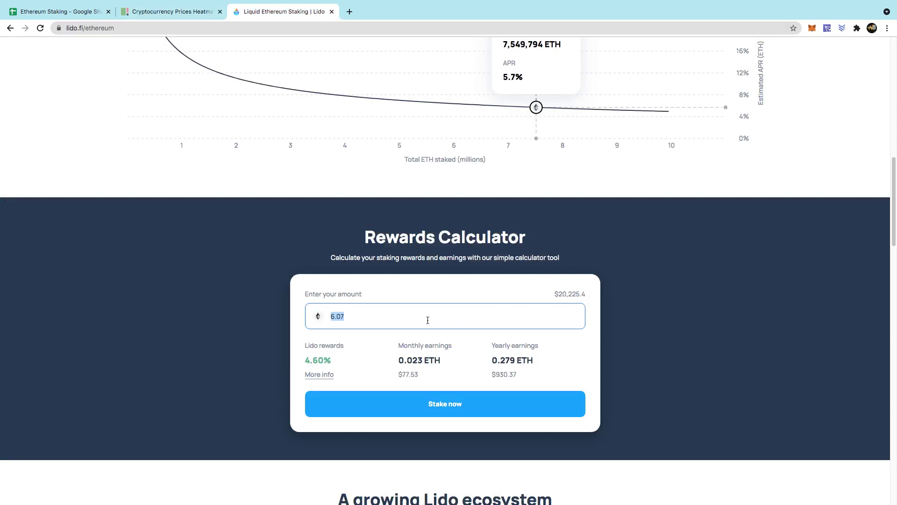
pyautogui.scroll(-20, 428, 320)
pyautogui.scroll(20, 426, 311)
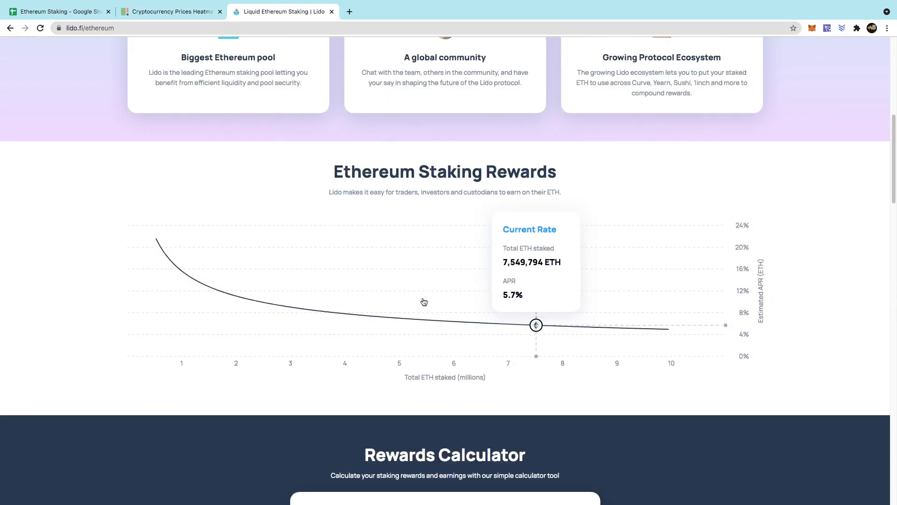
pyautogui.scroll(-5, 424, 302)
pyautogui.click(349, 285)
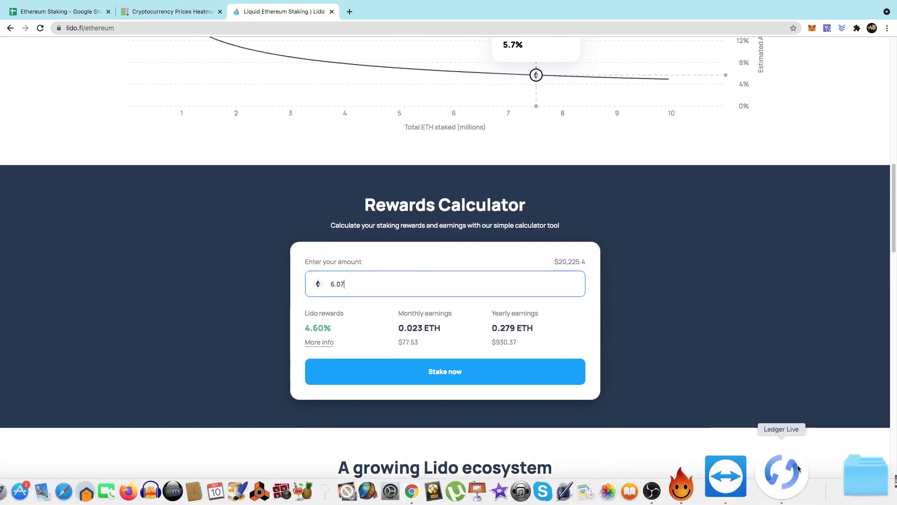
pyautogui.click(784, 470)
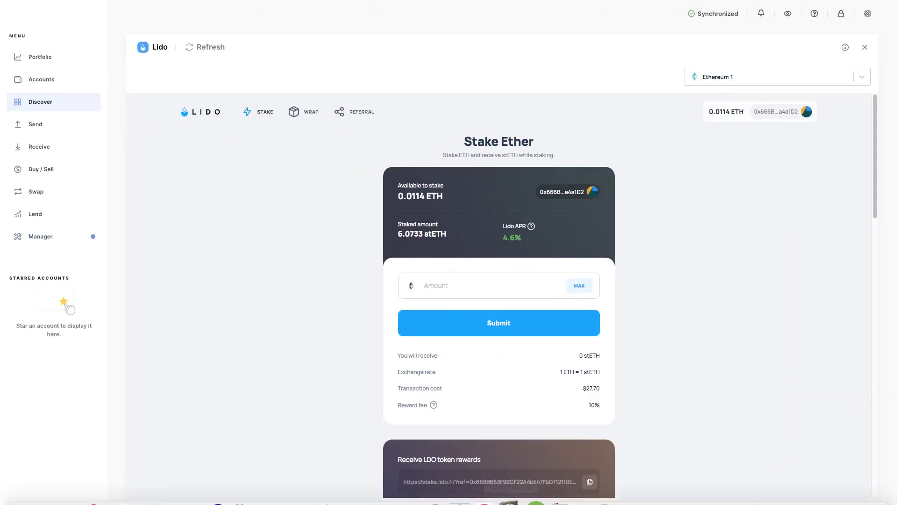
pyautogui.click(486, 476)
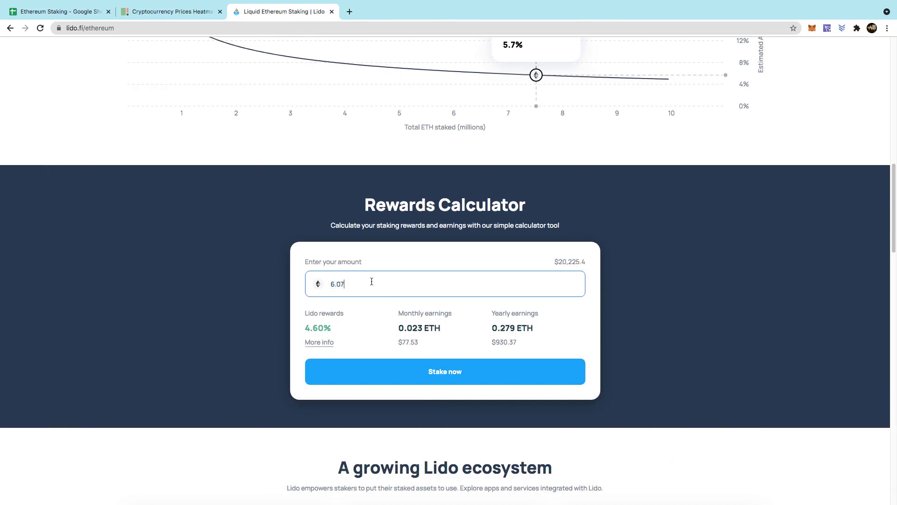
pyautogui.write('33')
pyautogui.click(692, 275)
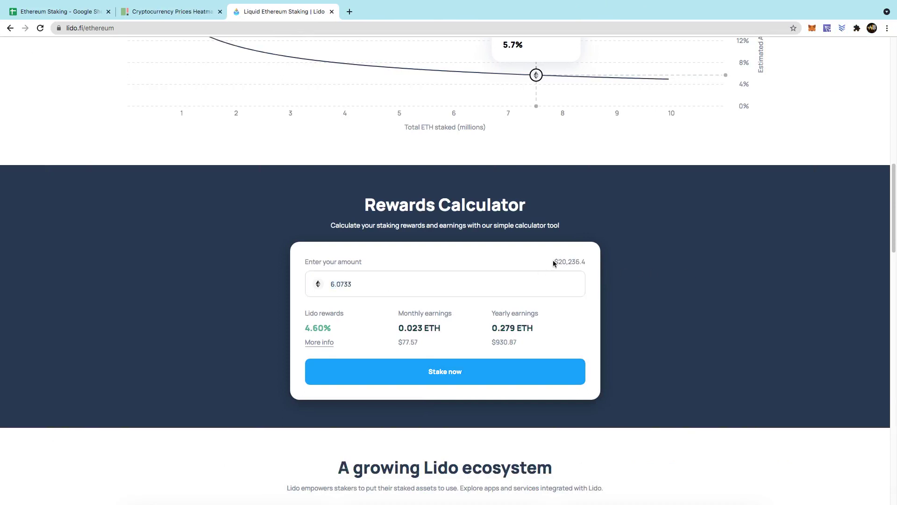
# Step: Set the 2021 Total Investment in the Ethereum Staking spreadsheet to 20236, using the calculator's dollar value
pyautogui.moveTo(554, 260); pyautogui.dragTo(579, 268)
pyautogui.click(586, 268)
pyautogui.click(46, 7)
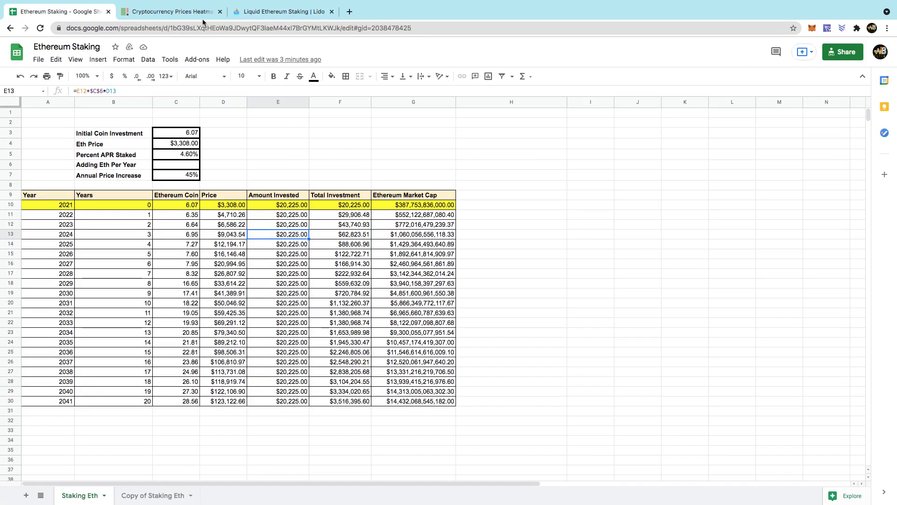
pyautogui.click(263, 6)
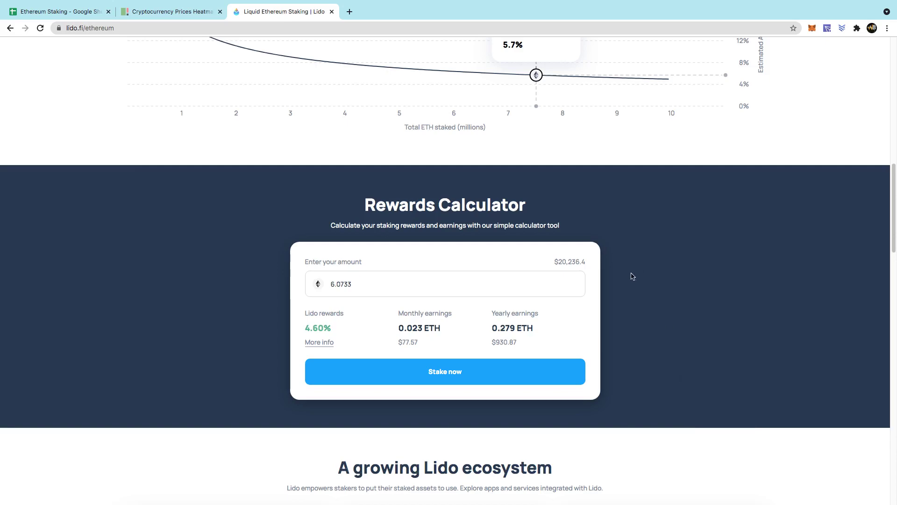
pyautogui.click(102, 6)
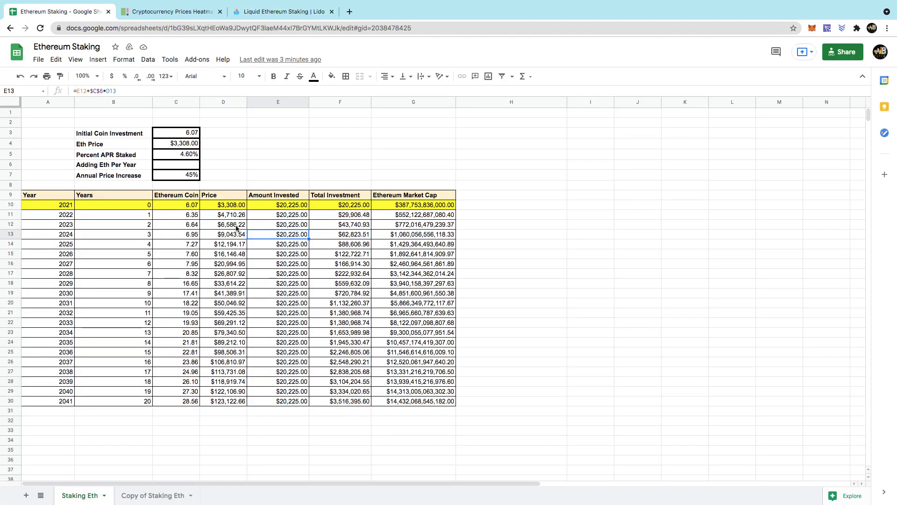
pyautogui.click(355, 206)
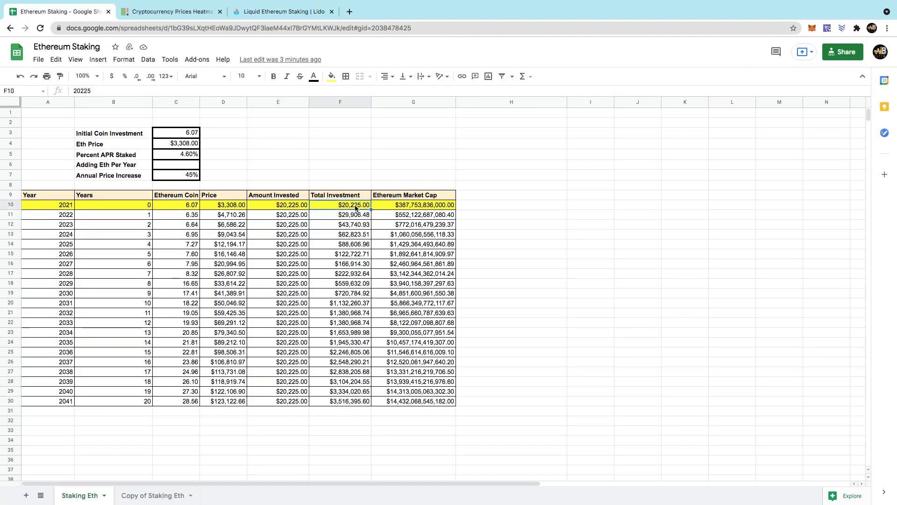
pyautogui.write('20')
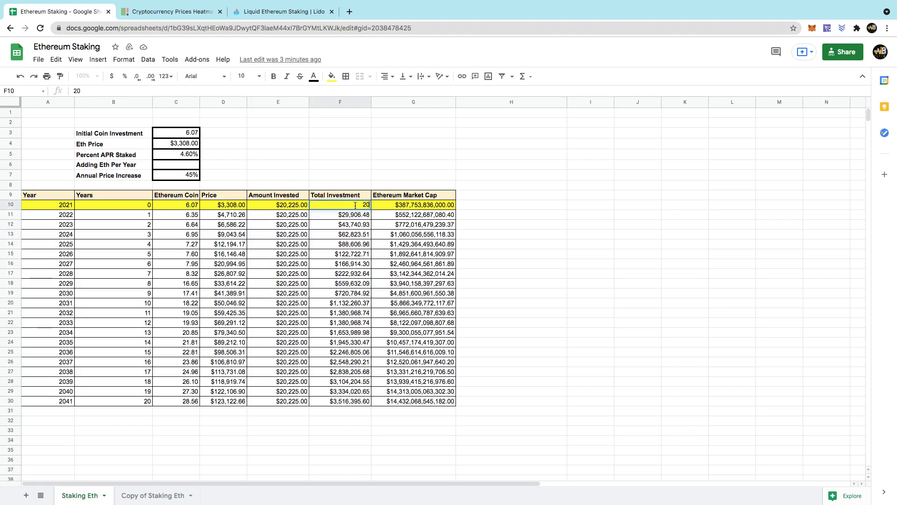
pyautogui.click(271, 11)
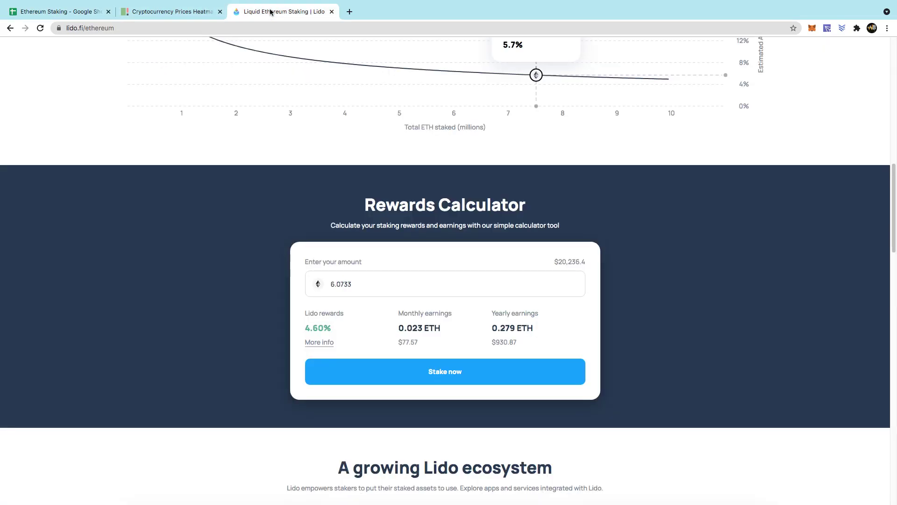
pyautogui.click(29, 12)
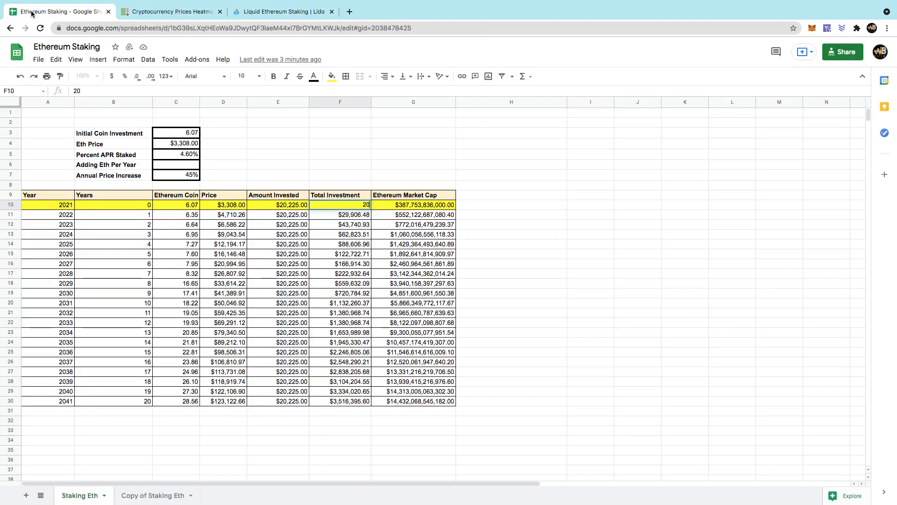
pyautogui.write('236')
# Step: Set the 2021 Amount Invested to 20236
pyautogui.click(277, 206)
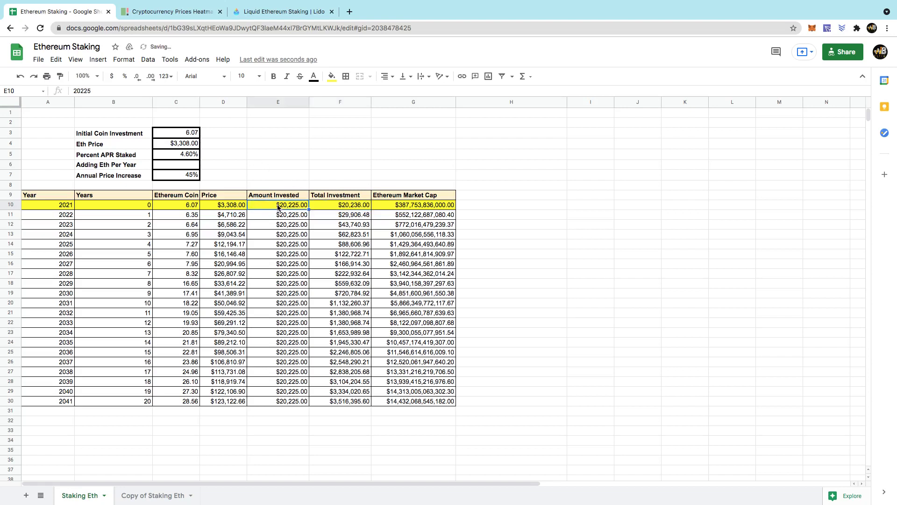
pyautogui.write('20,236')
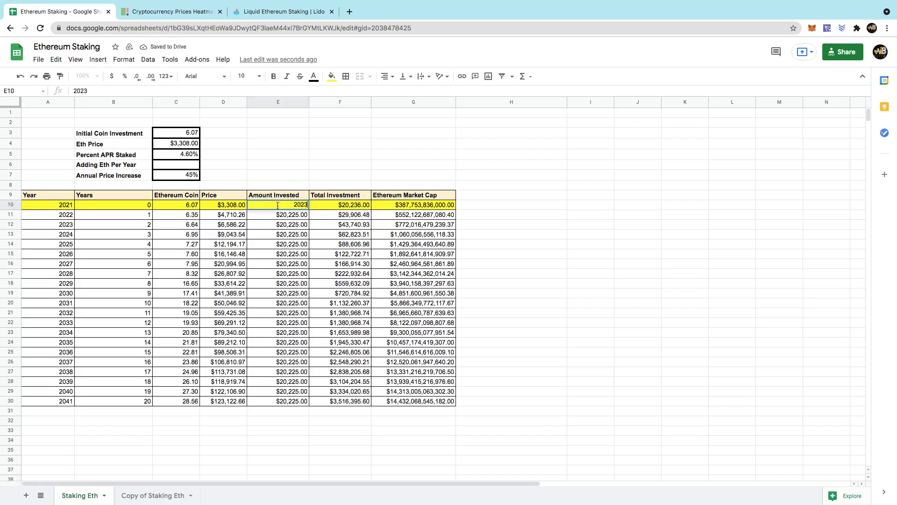
pyautogui.click(279, 216)
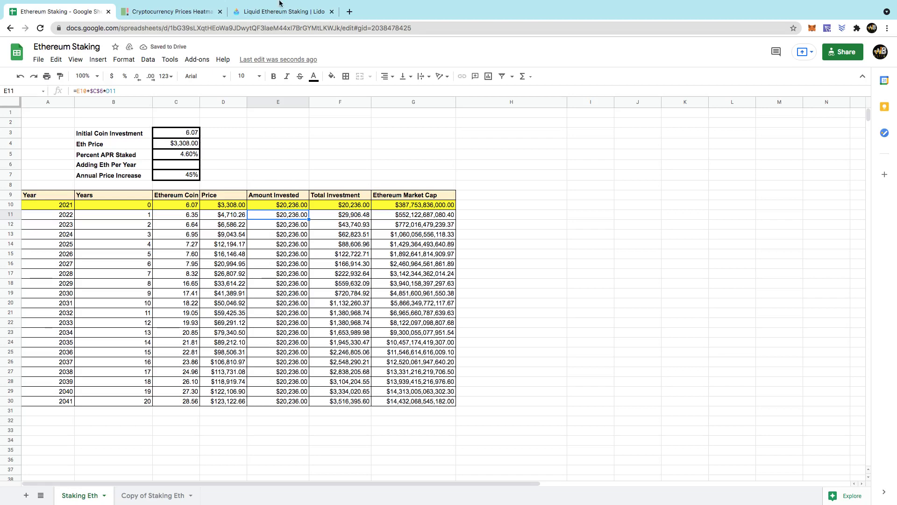
# Step: Compare the spreadsheet's Eth price and staking APR with Coin360's Ethereum price and Lido's rewards rate
pyautogui.click(269, 11)
pyautogui.click(56, 11)
pyautogui.click(180, 9)
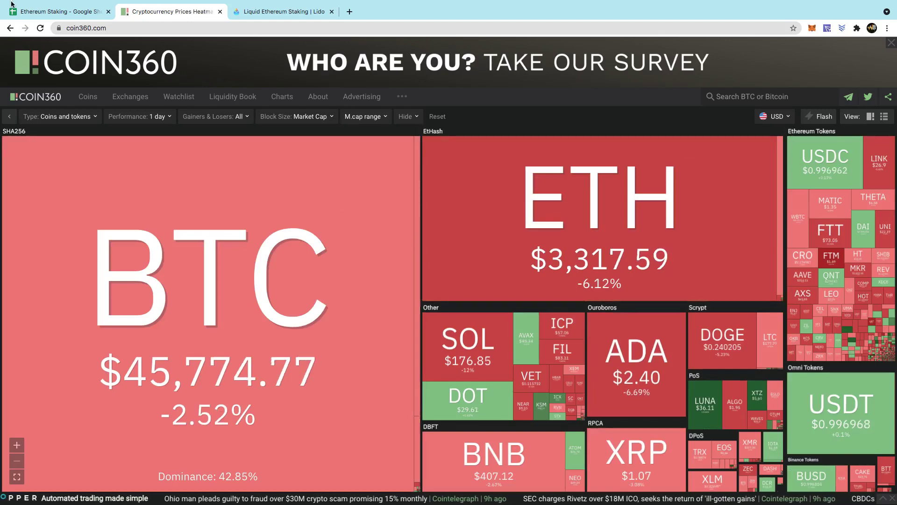
pyautogui.click(62, 11)
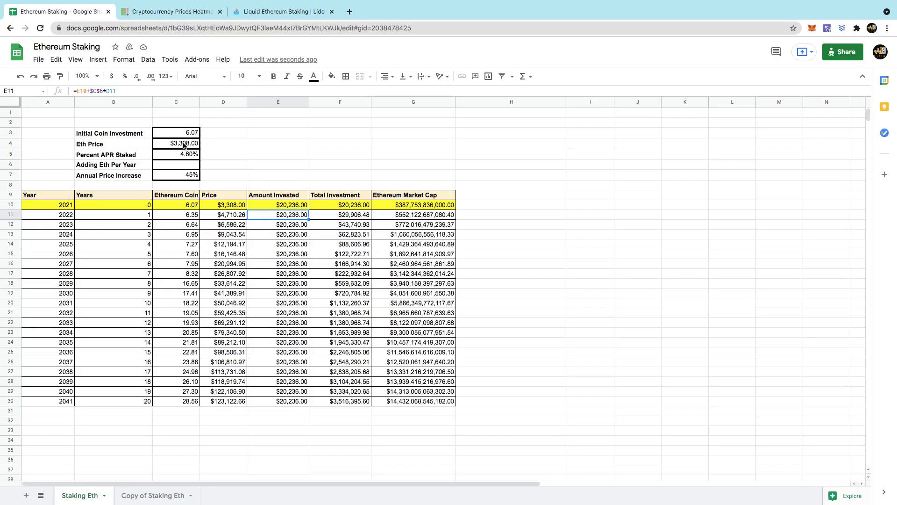
pyautogui.click(185, 12)
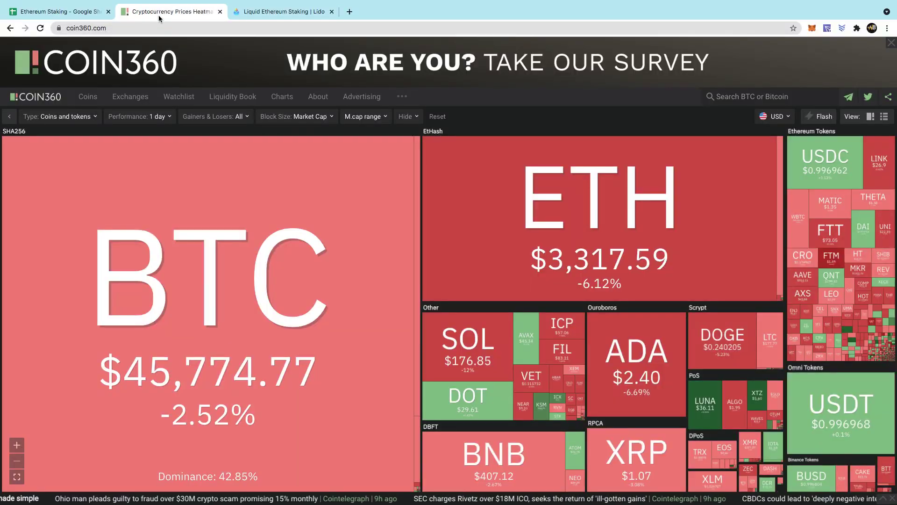
pyautogui.click(62, 12)
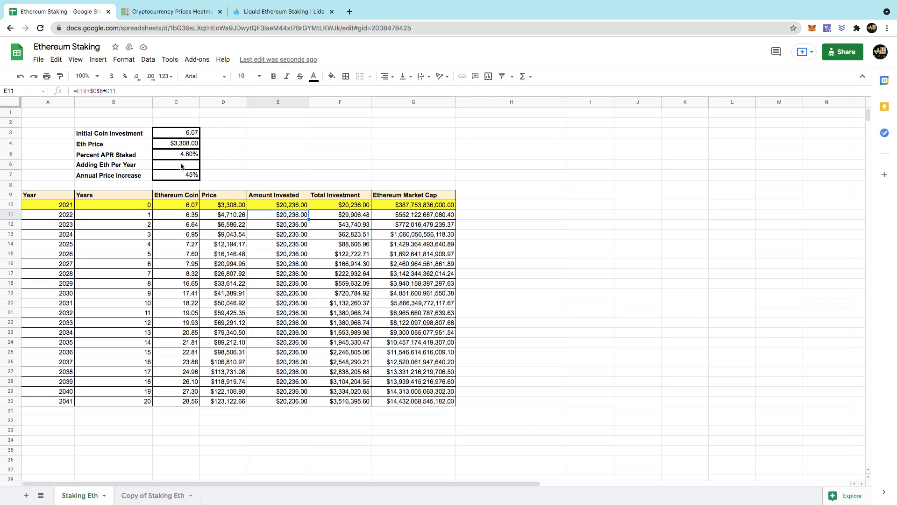
pyautogui.click(272, 11)
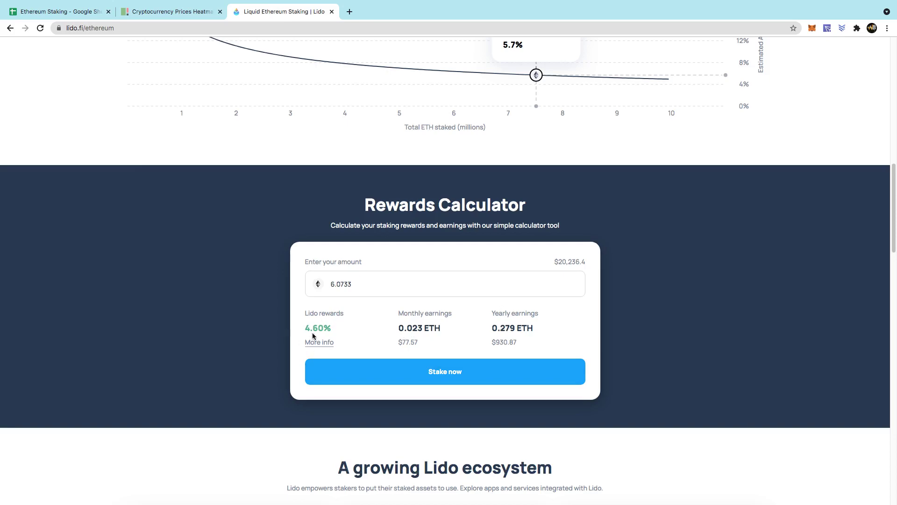
pyautogui.moveTo(336, 333); pyautogui.dragTo(289, 333)
pyautogui.click(47, 11)
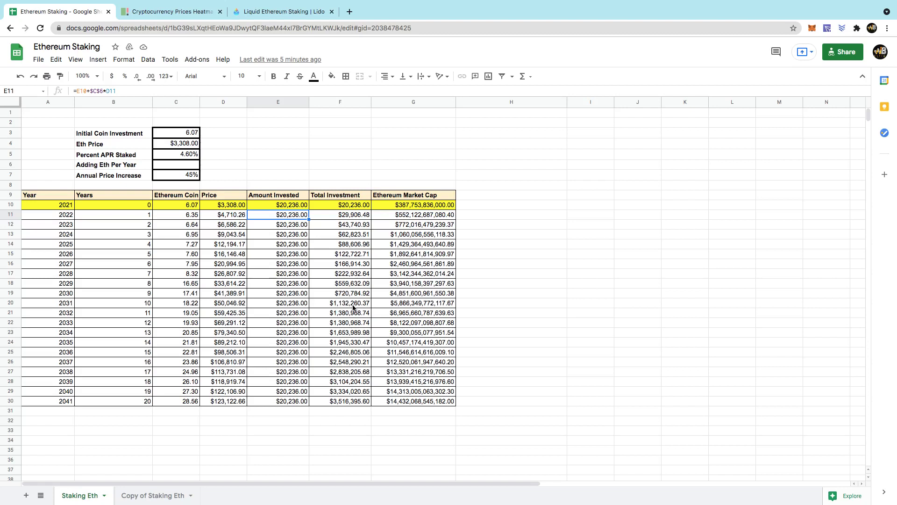
# Step: Set the Annual Price Increase to 20% and examine the projected Ethereum prices
pyautogui.click(194, 178)
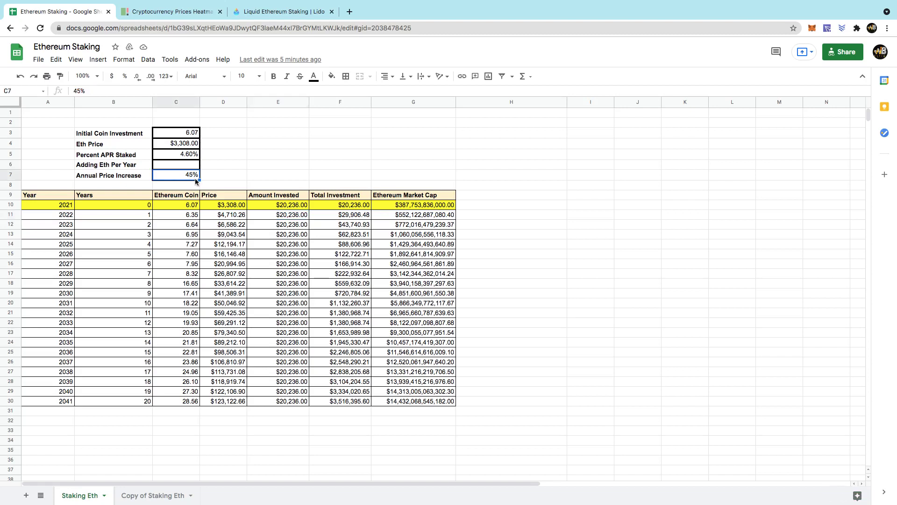
pyautogui.write('20%')
pyautogui.click(227, 208)
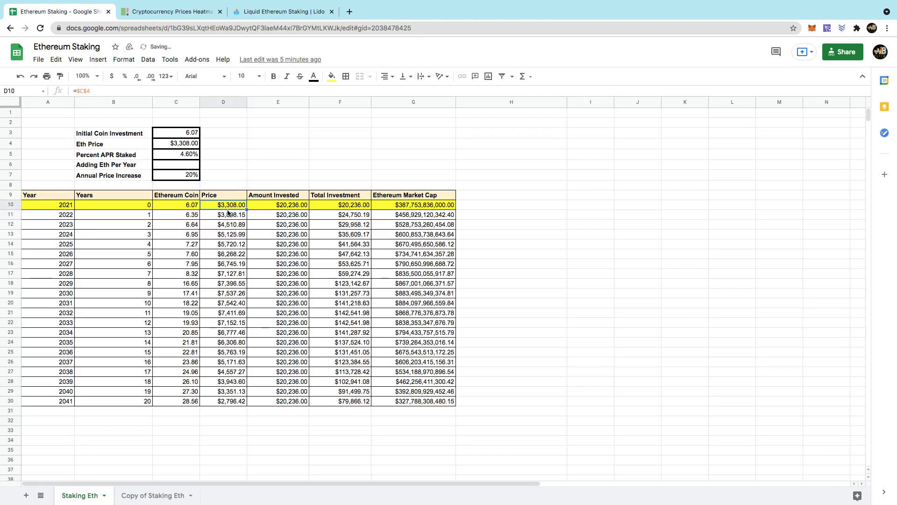
pyautogui.click(228, 234)
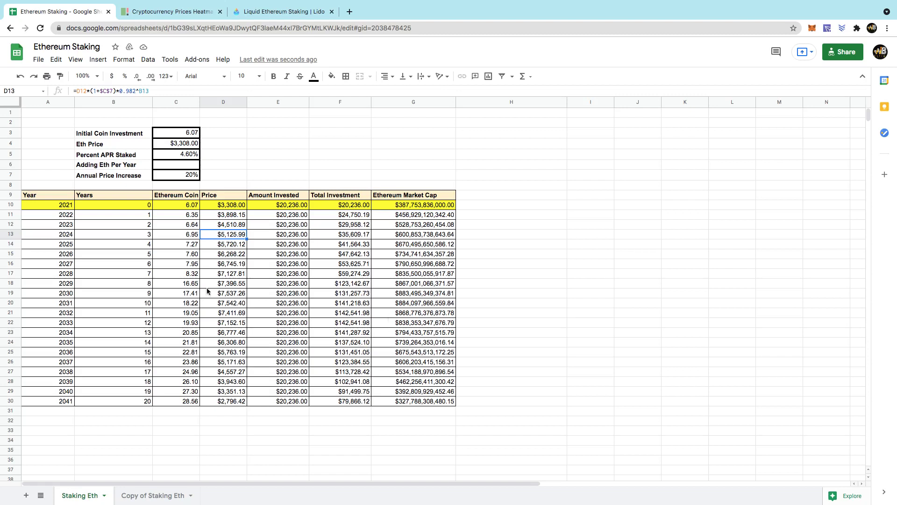
# Step: Set the Annual Price Increase to 45% and check the Total Investment for 2030
pyautogui.click(196, 175)
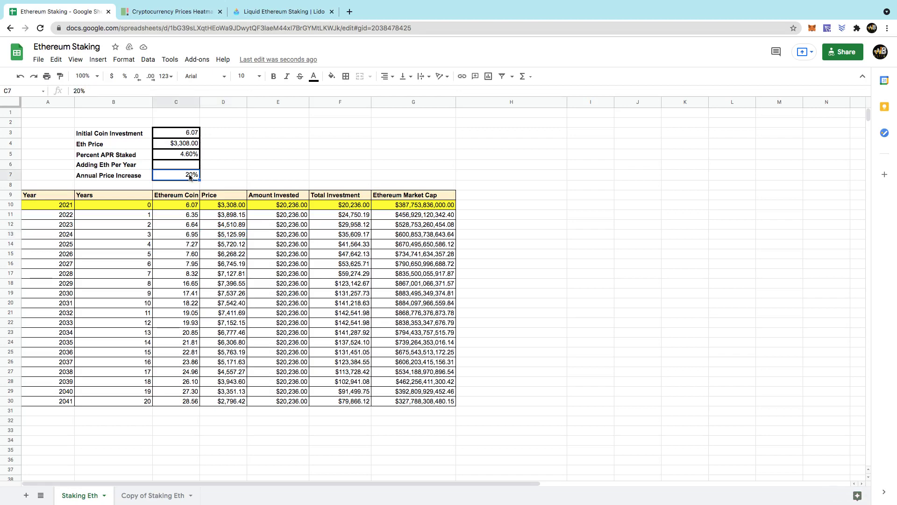
pyautogui.write('45')
pyautogui.click(335, 293)
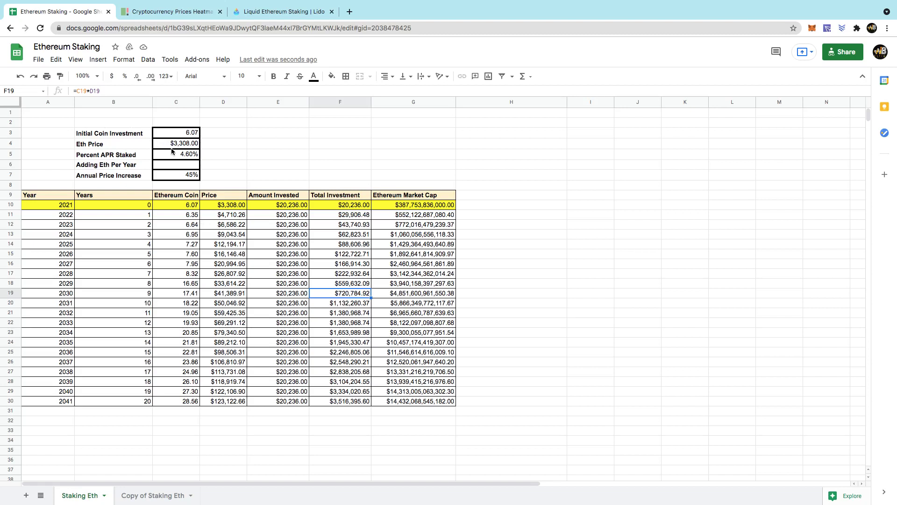
# Step: Set the Percent APR Staked to 2% and examine the projected Total Investment around years 10 and 11
pyautogui.click(186, 157)
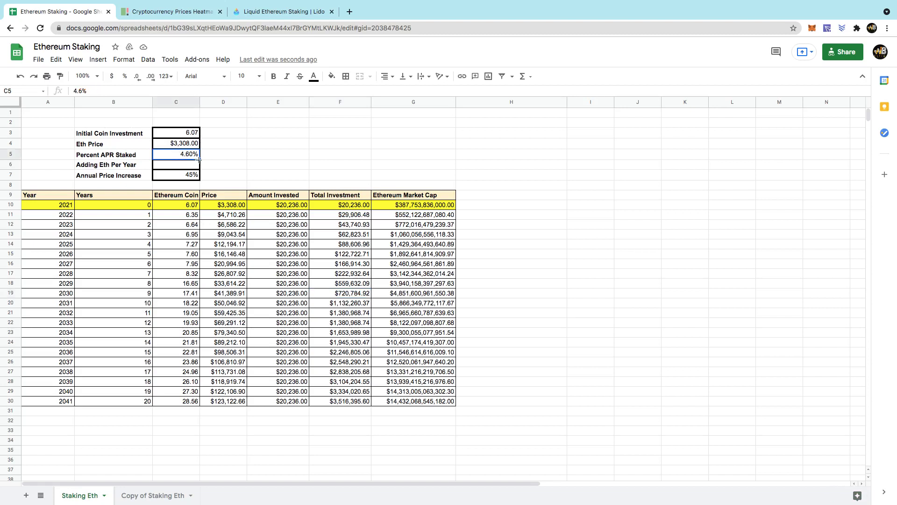
pyautogui.write('2')
pyautogui.click(183, 175)
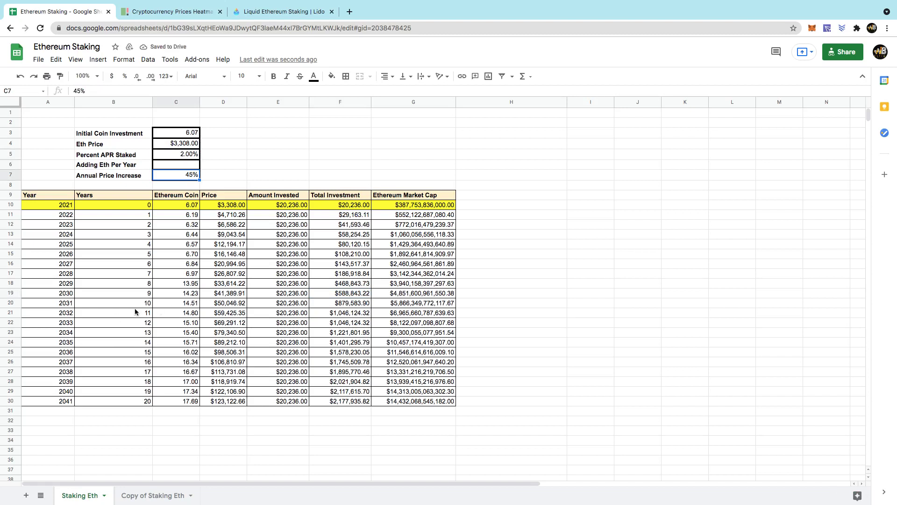
pyautogui.click(345, 314)
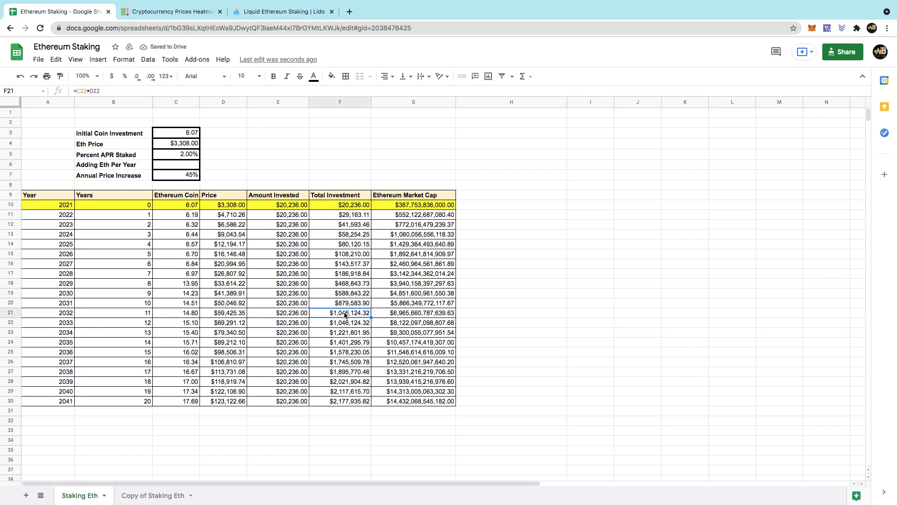
pyautogui.click(135, 307)
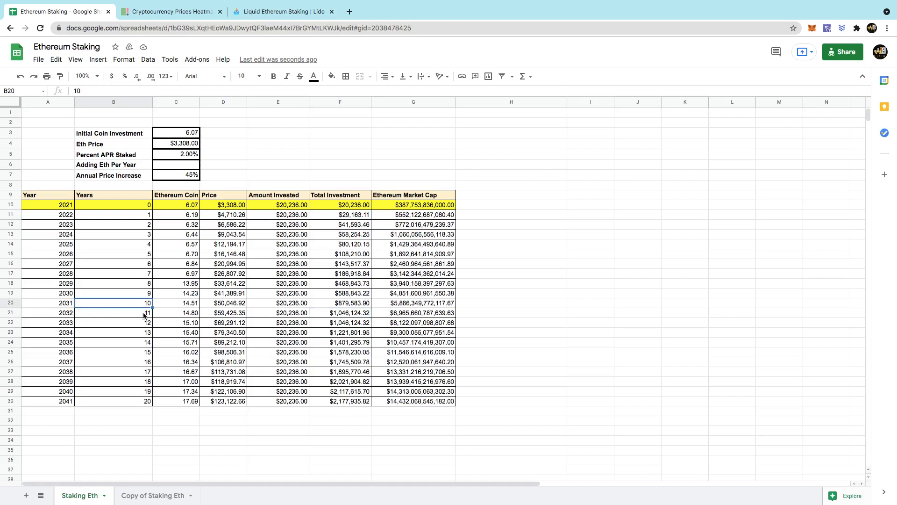
pyautogui.click(133, 316)
# Step: Set the Percent APR Staked to 1% and examine the projected Total Investment around years 11 to 13
pyautogui.click(184, 155)
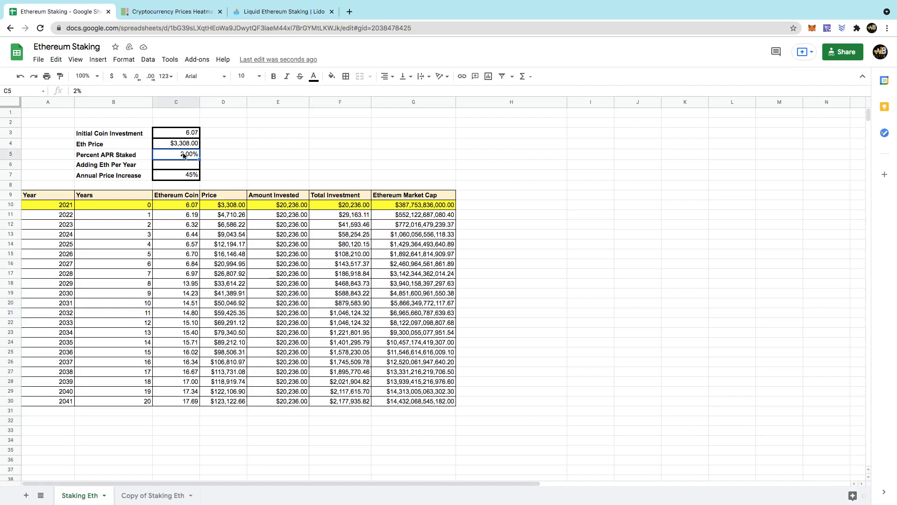
pyautogui.write('1')
pyautogui.click(283, 315)
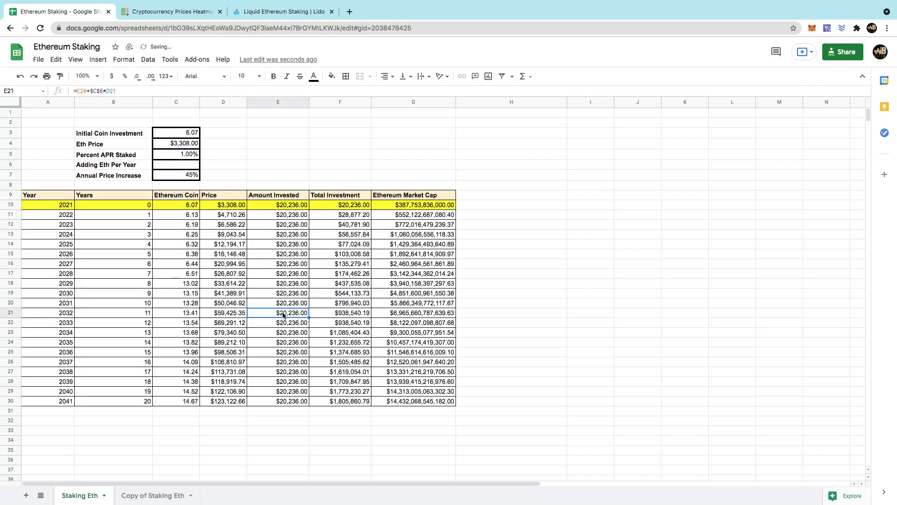
pyautogui.click(131, 336)
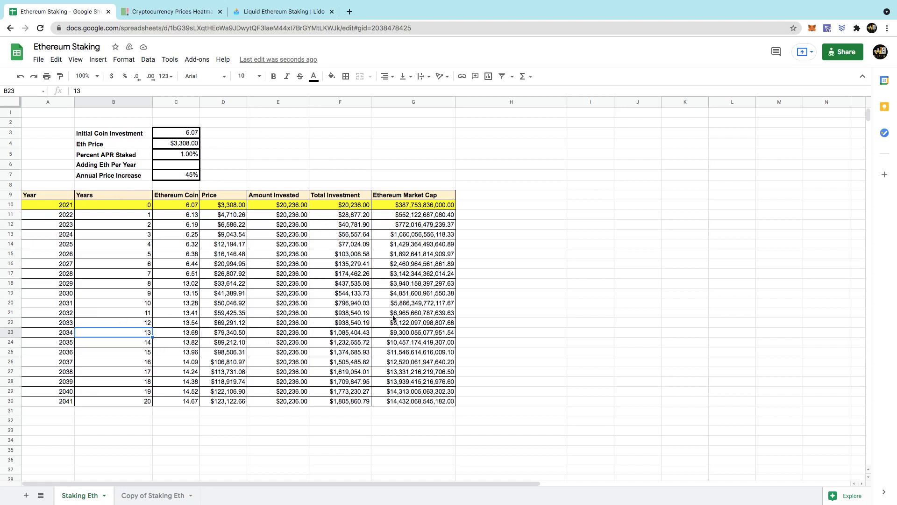
# Step: Set Adding Eth Per Year to 0.5 and examine how Amount Invested and Total Investment develop
pyautogui.click(185, 157)
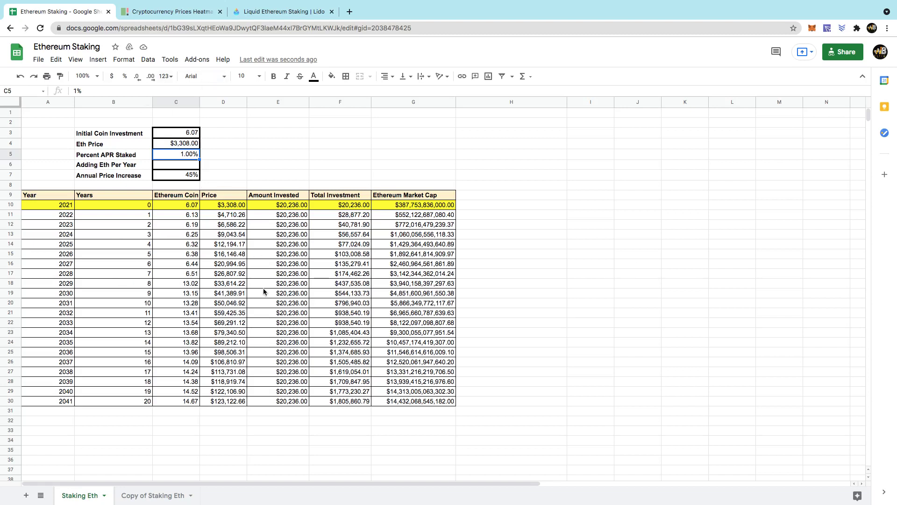
pyautogui.click(181, 167)
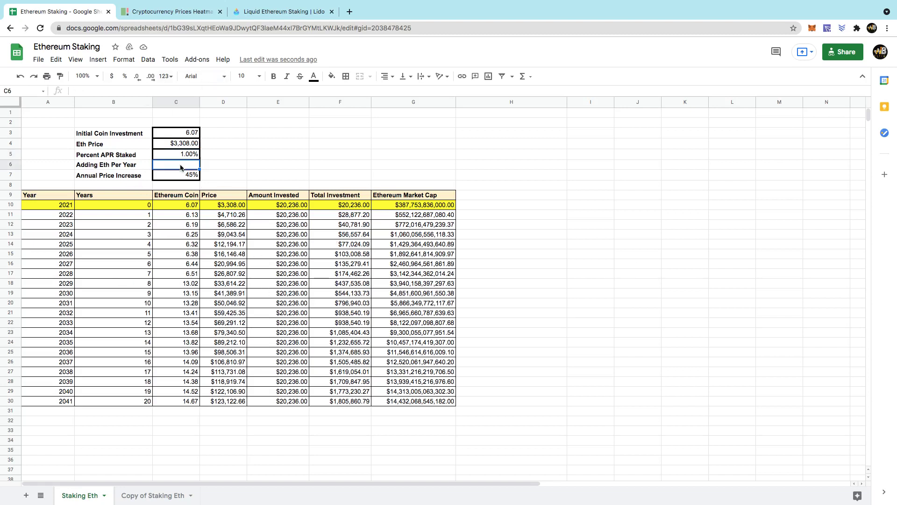
pyautogui.write('0.5')
pyautogui.click(300, 244)
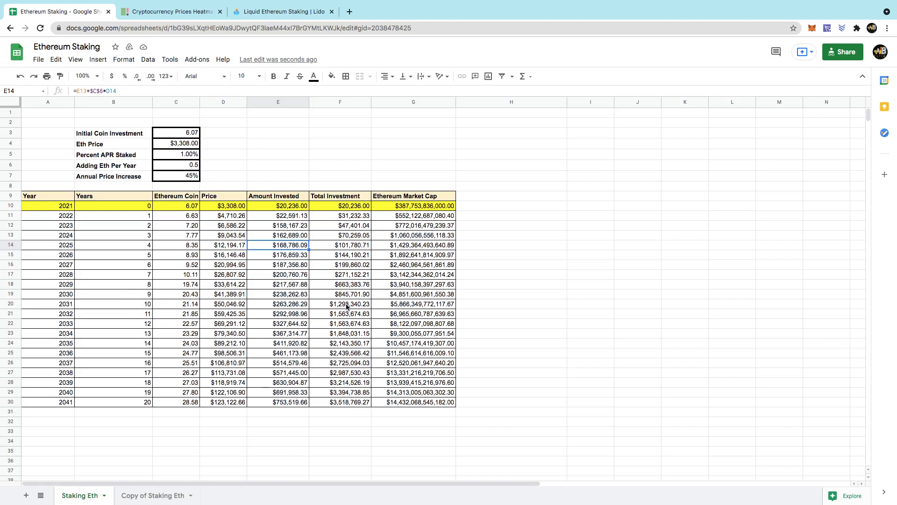
# Step: Set Adding Eth Per Year to 1 and examine the 2030 row from Ethereum Coin through Total Investment
pyautogui.click(195, 166)
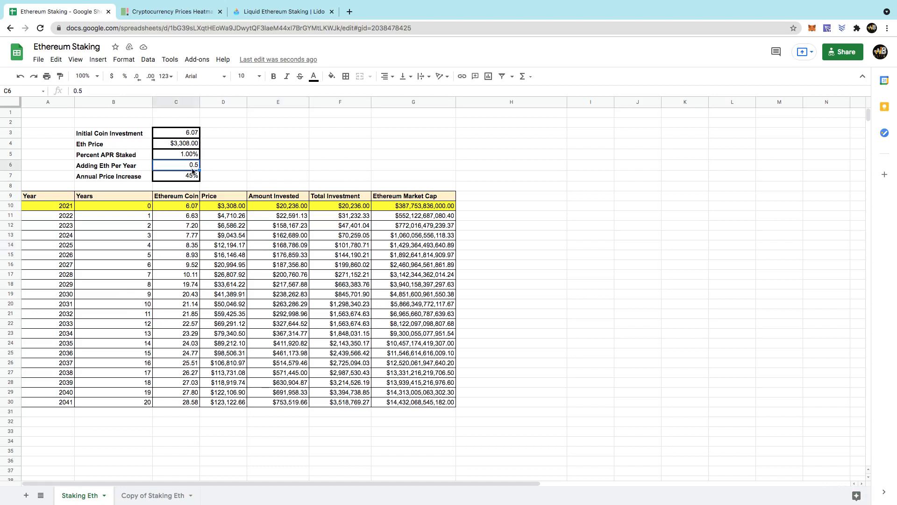
pyautogui.click(191, 176)
pyautogui.click(189, 167)
pyautogui.write('1')
pyautogui.click(356, 284)
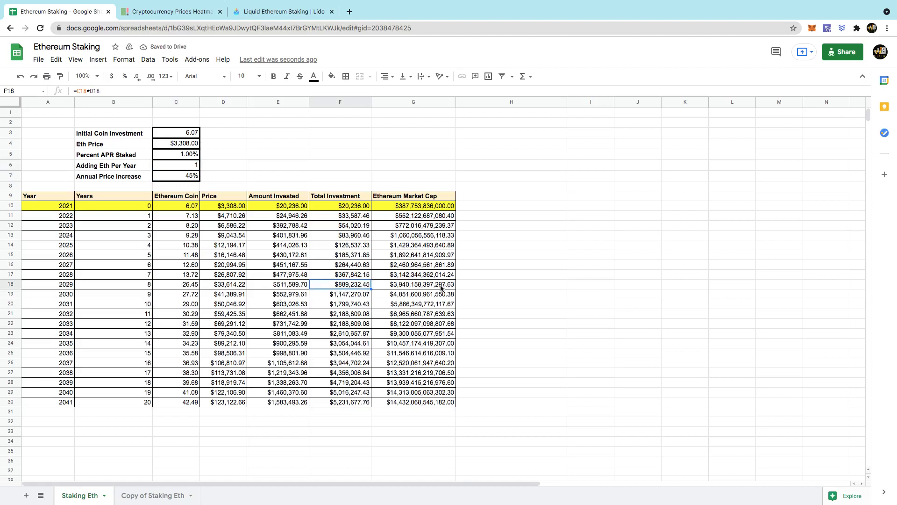
pyautogui.click(131, 296)
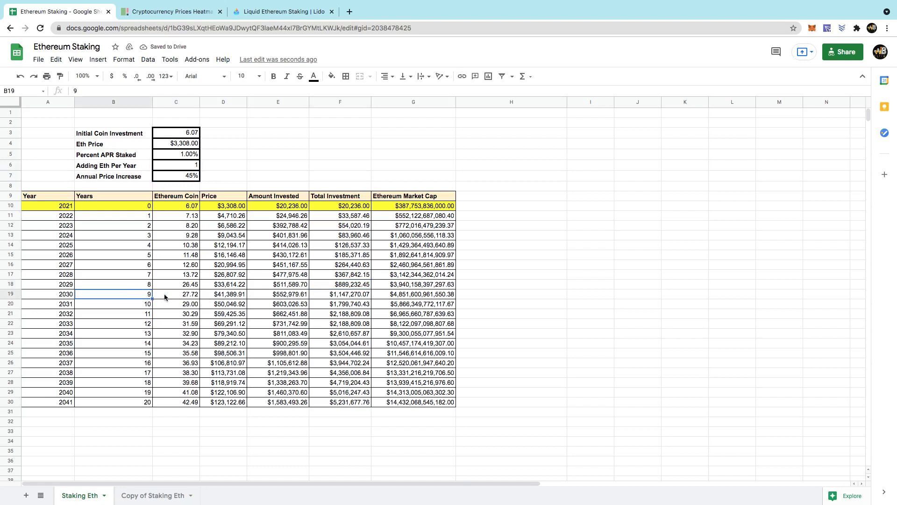
pyautogui.moveTo(158, 294); pyautogui.dragTo(346, 295)
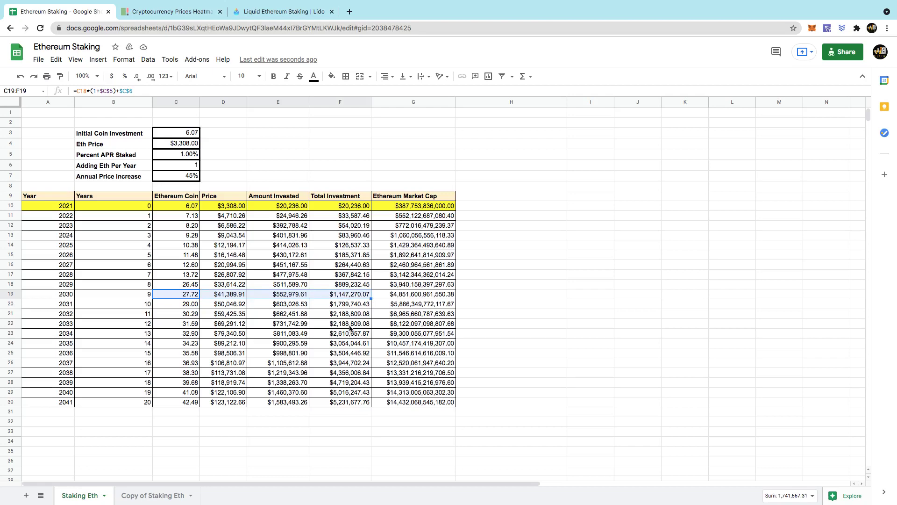
# Step: Switch to Ledger Live to review Lido's staked amount and APR, and return to the spreadsheet in Google Chrome
pyautogui.moveTo(401, 495)
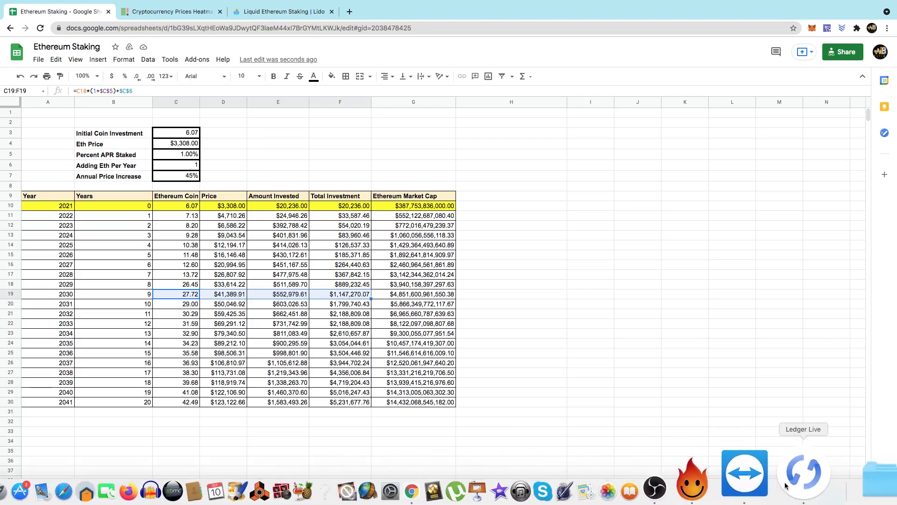
pyautogui.click(792, 488)
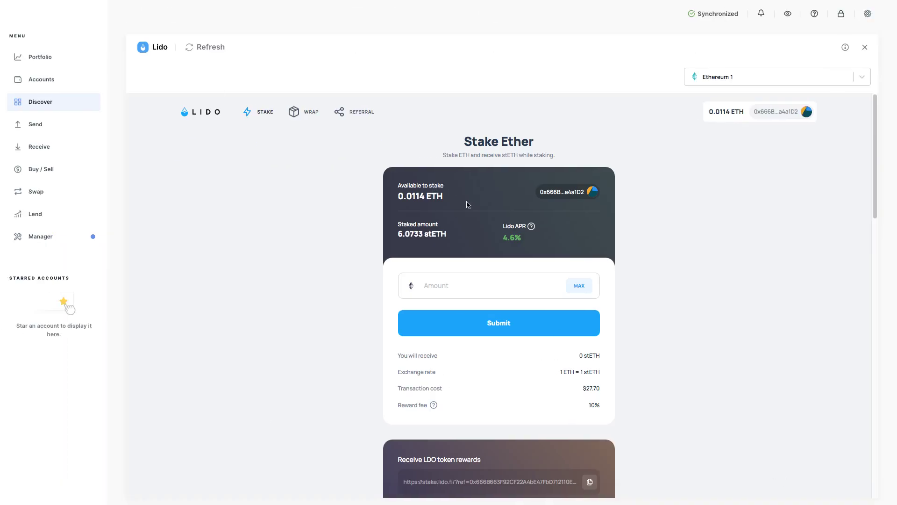
pyautogui.moveTo(533, 227)
pyautogui.moveTo(297, 486)
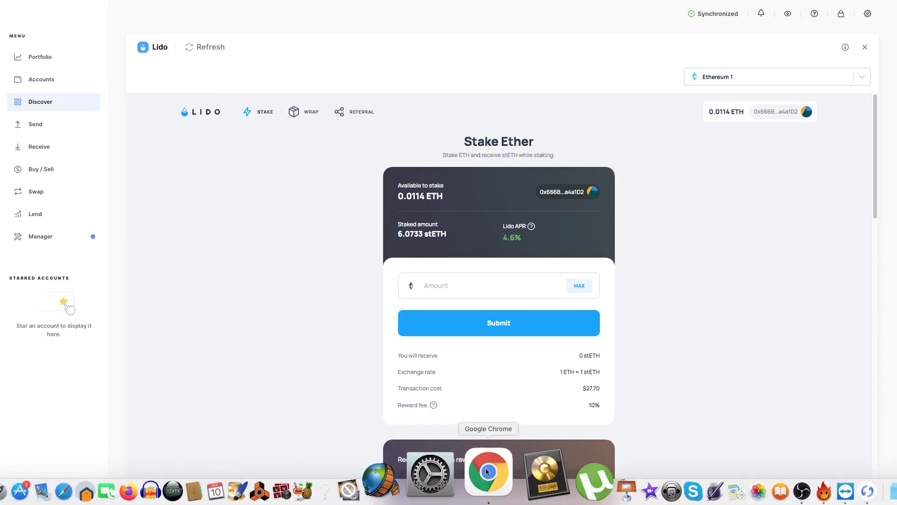
pyautogui.click(486, 471)
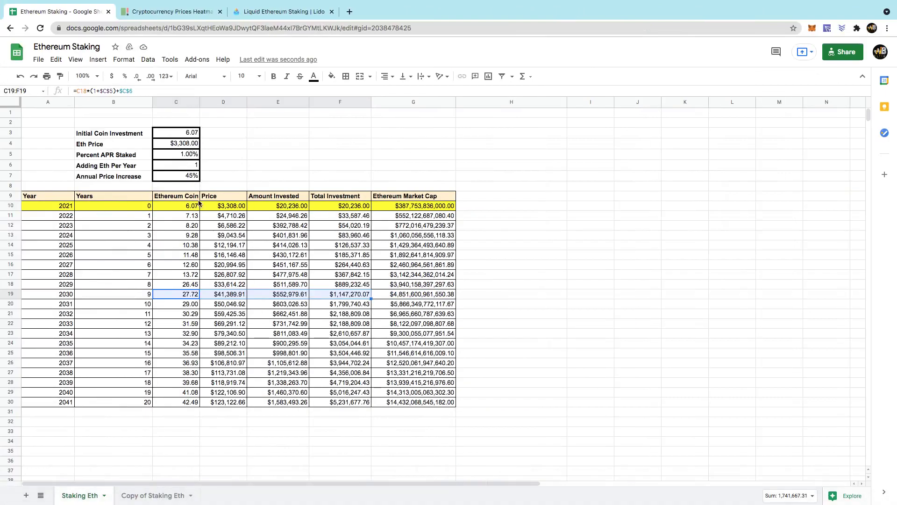
# Step: Set Adding Eth Per Year to 0 and the Percent APR Staked to 3%
pyautogui.click(197, 165)
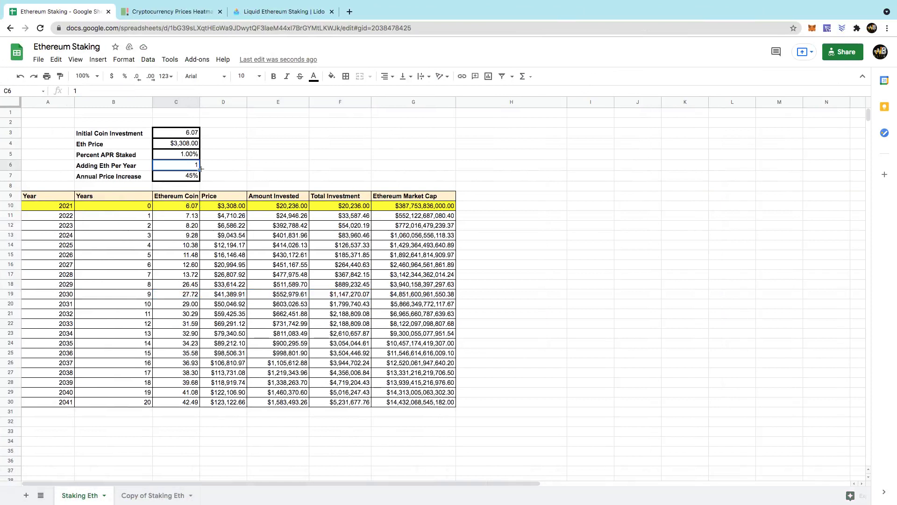
pyautogui.write('0')
pyautogui.click(137, 268)
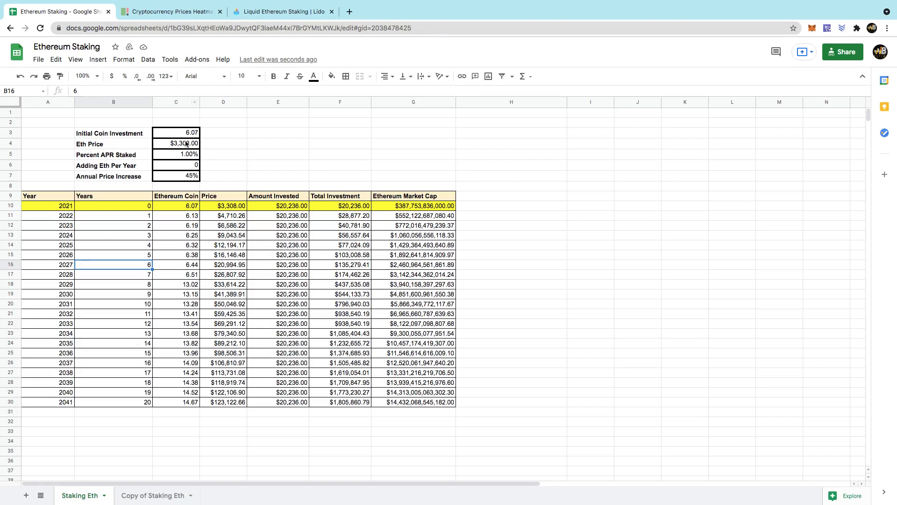
pyautogui.click(178, 162)
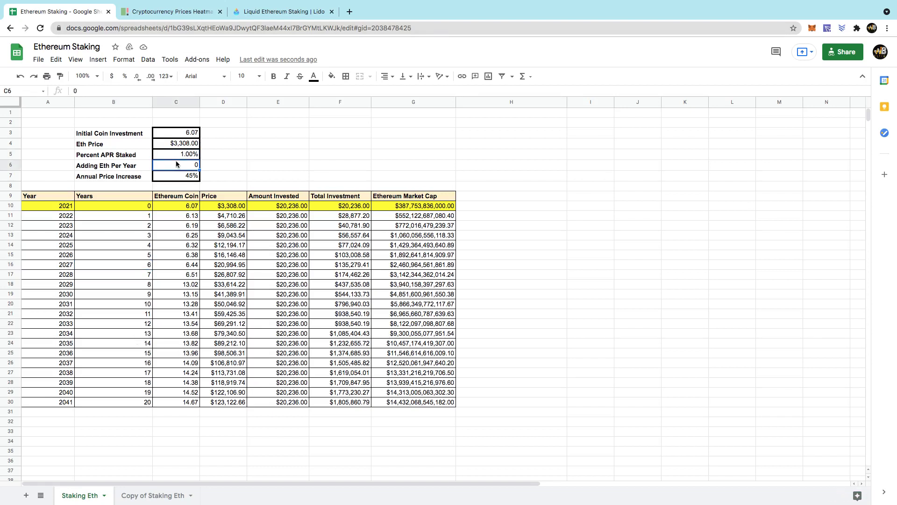
pyautogui.click(179, 156)
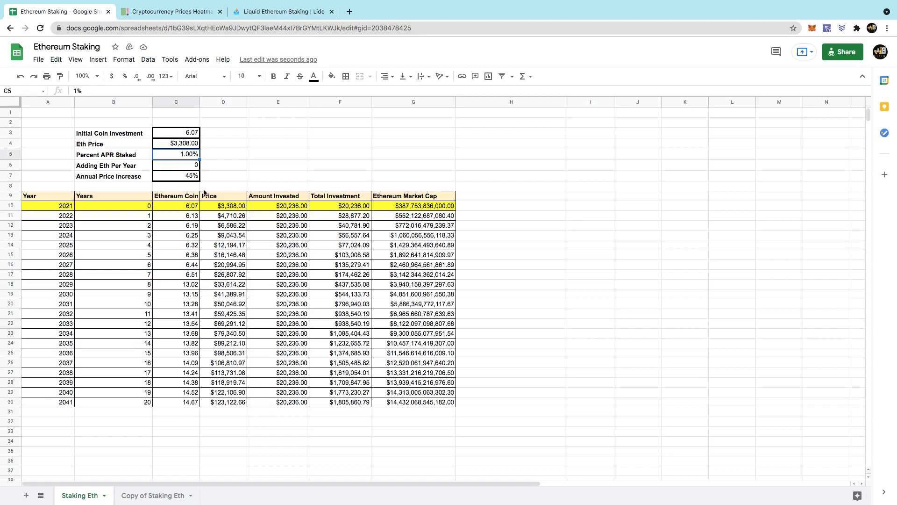
pyautogui.write('3')
pyautogui.press('Return')
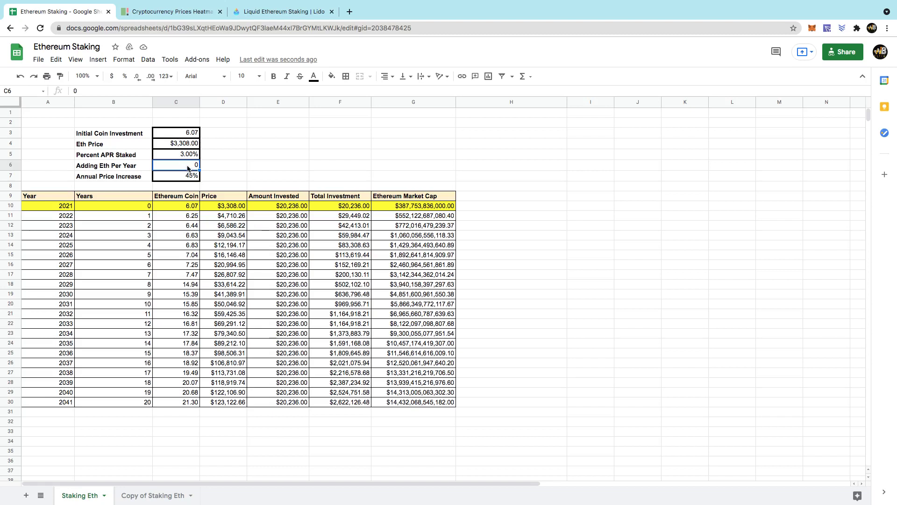
# Step: Try an Adding Eth Per Year value of 1 against the Total Investment column, and reset it to 0
pyautogui.write('1')
pyautogui.click(312, 256)
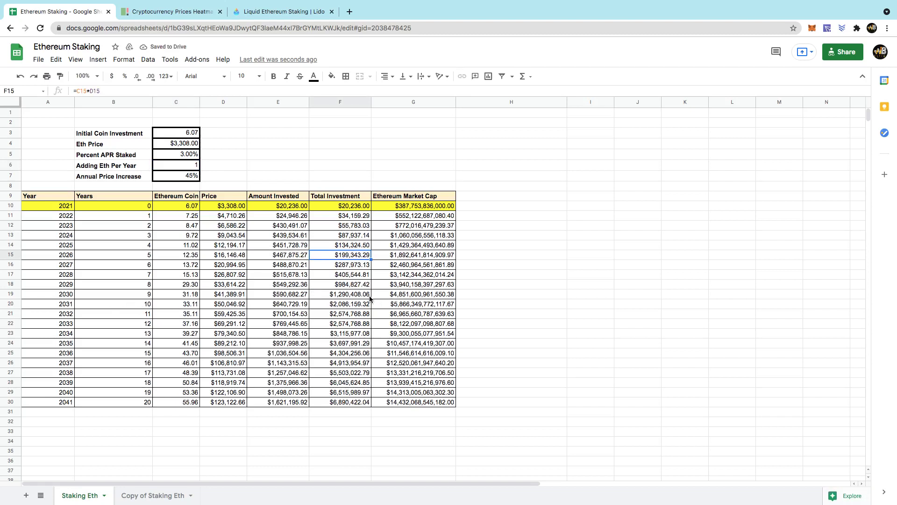
pyautogui.click(196, 168)
pyautogui.write('0')
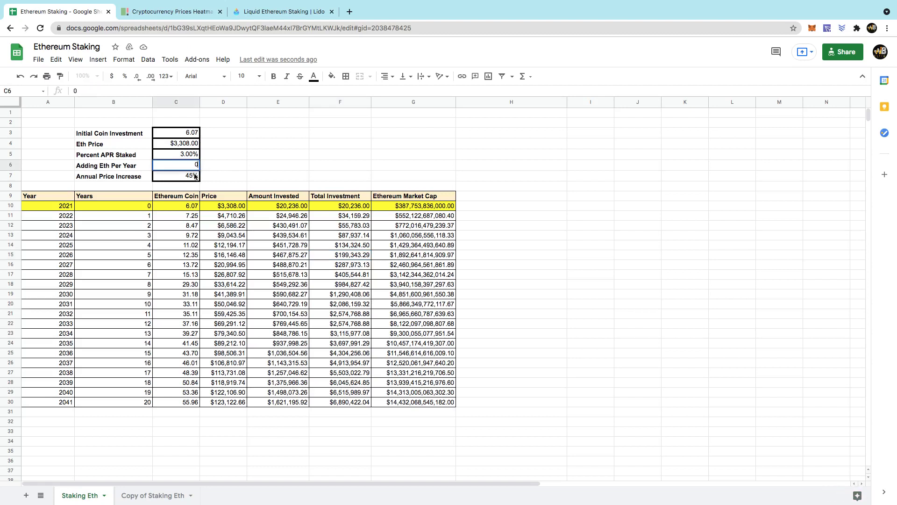
pyautogui.click(188, 176)
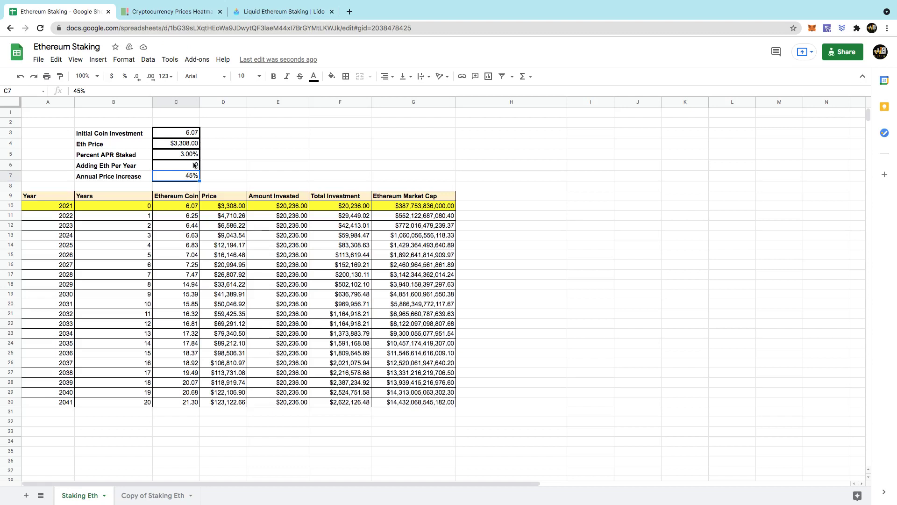
# Step: Clear the Adding Eth Per Year value and set the Initial Coin Investment to 8.07
pyautogui.click(195, 163)
pyautogui.write('2')
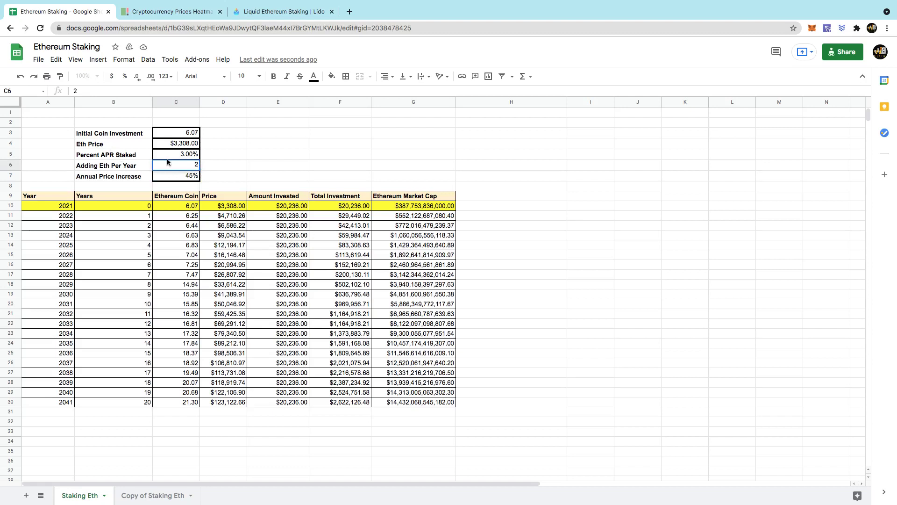
pyautogui.press('BackSpace')
pyautogui.click(190, 135)
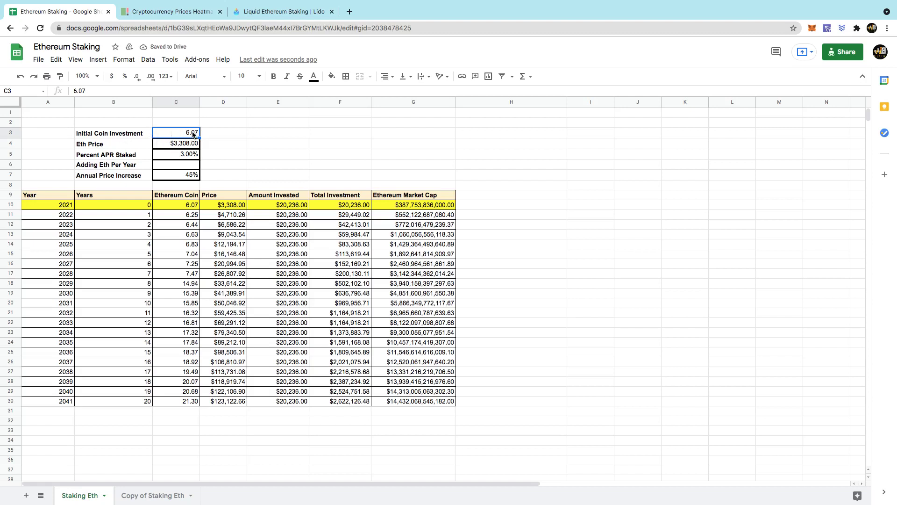
pyautogui.write('8.07')
pyautogui.click(227, 177)
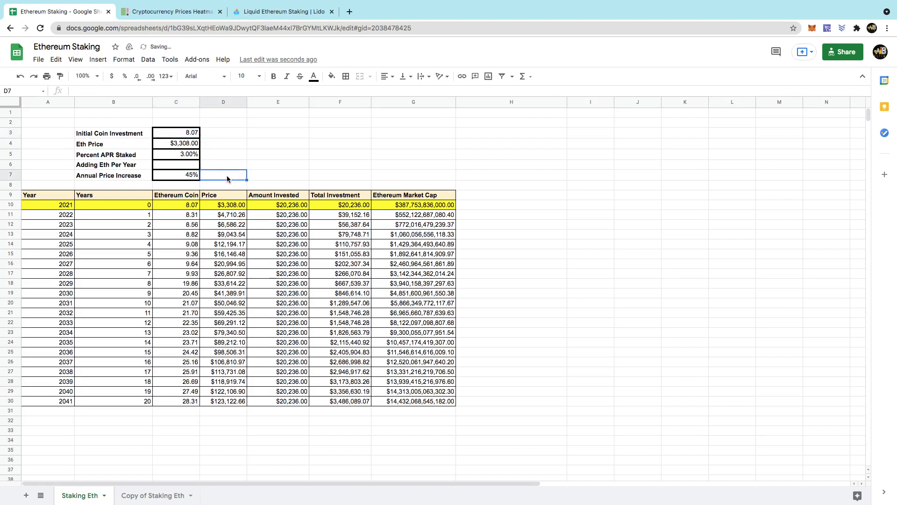
# Step: Set Adding Eth Per Year to 1 and the Annual Price Increase to 50%, checking the projected Total Investment
pyautogui.click(189, 167)
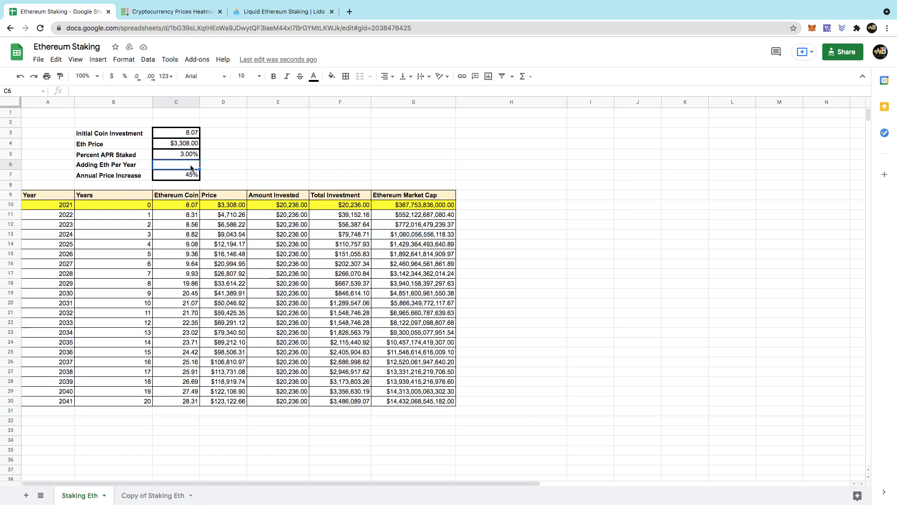
pyautogui.write('1')
pyautogui.click(367, 284)
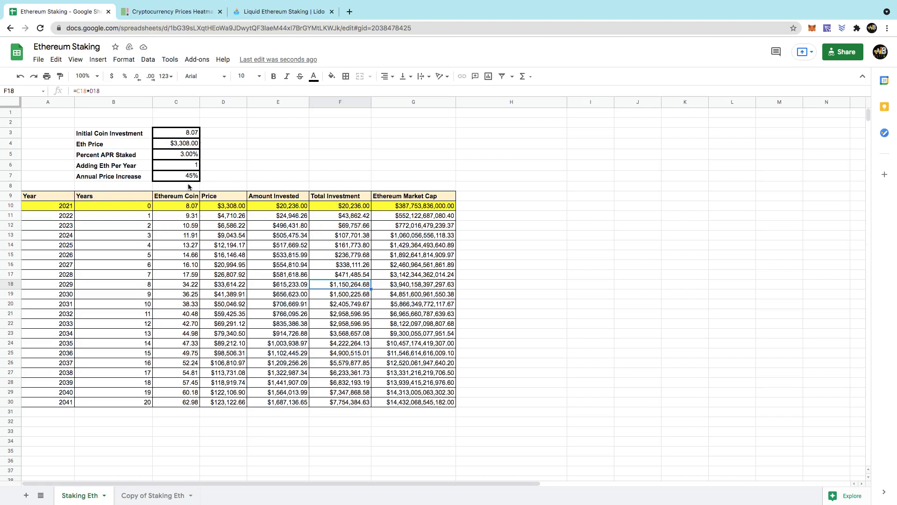
pyautogui.click(187, 178)
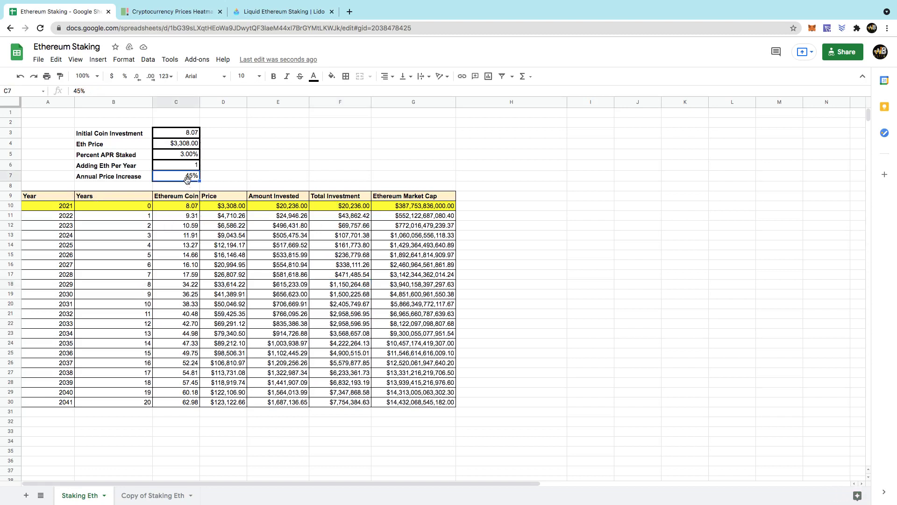
pyautogui.write('50')
pyautogui.click(348, 239)
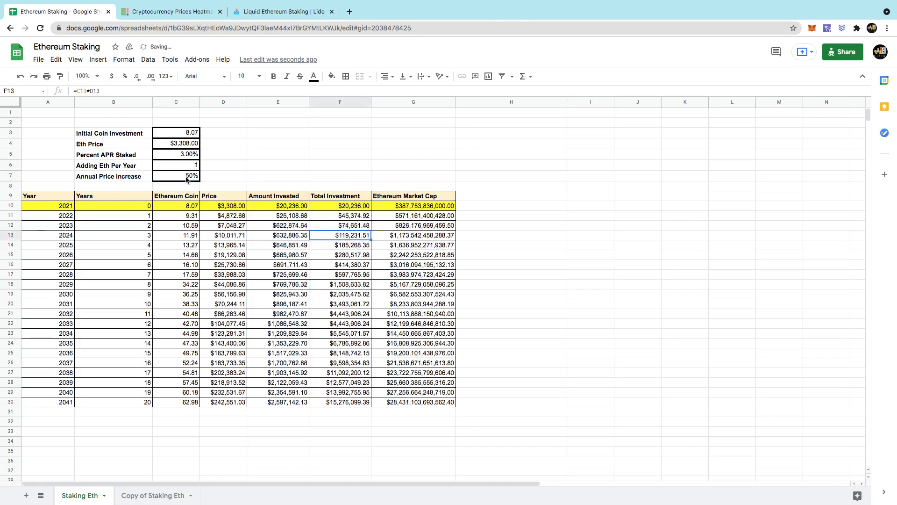
# Step: Set the Initial Coin Investment back to 6.07 and examine the updated projection
pyautogui.click(187, 133)
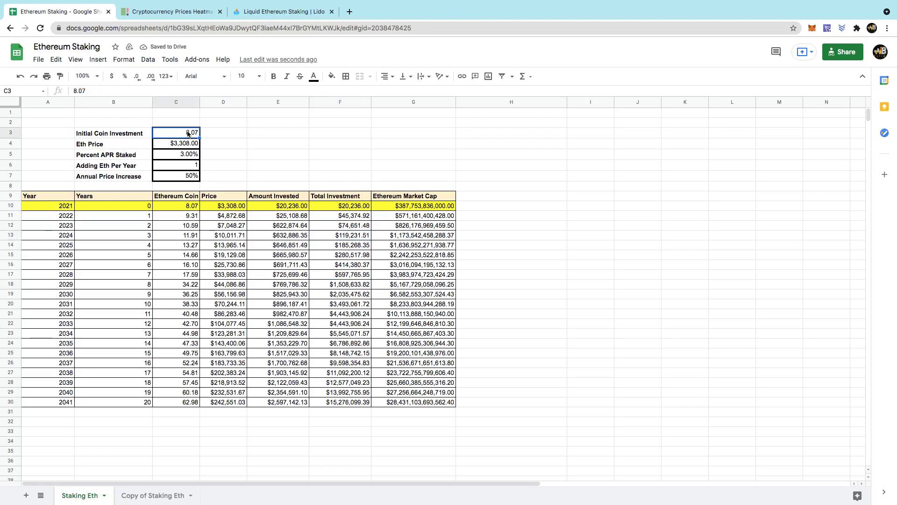
pyautogui.write('6.07')
pyautogui.click(193, 156)
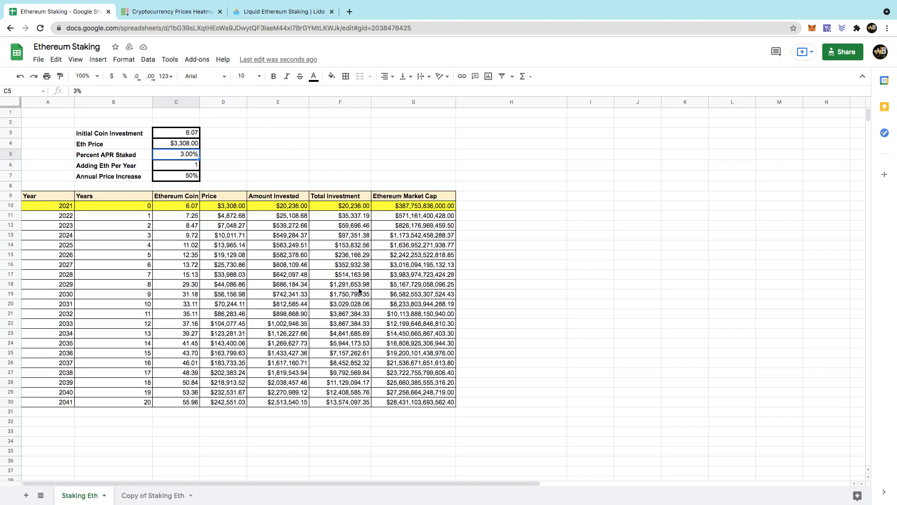
# Step: Switch to Lido's Rewards Calculator and set the staking amount to 122 ETH
pyautogui.click(262, 15)
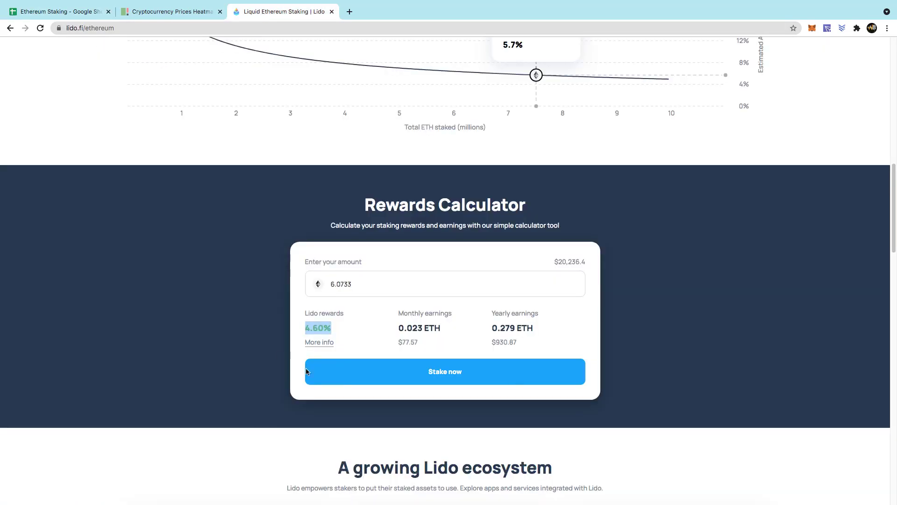
pyautogui.doubleClick(355, 284)
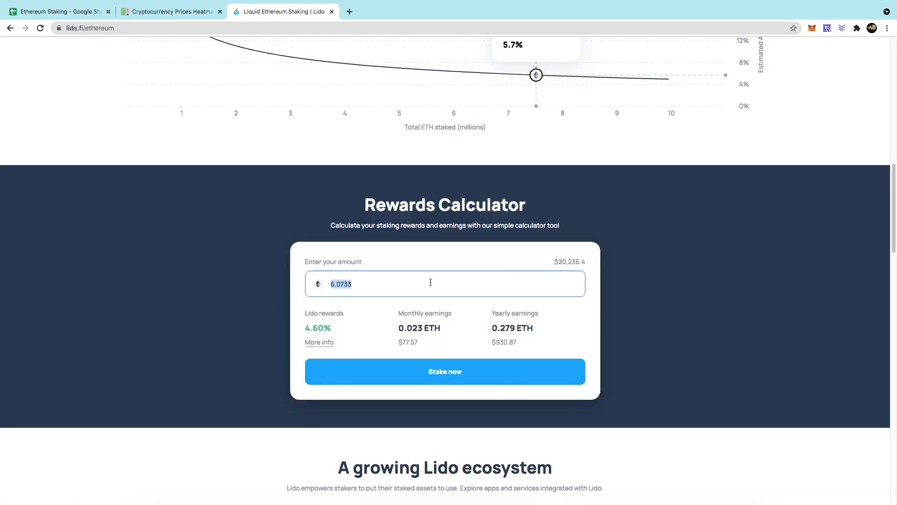
pyautogui.click(238, 291)
pyautogui.click(314, 282)
pyautogui.write('122')
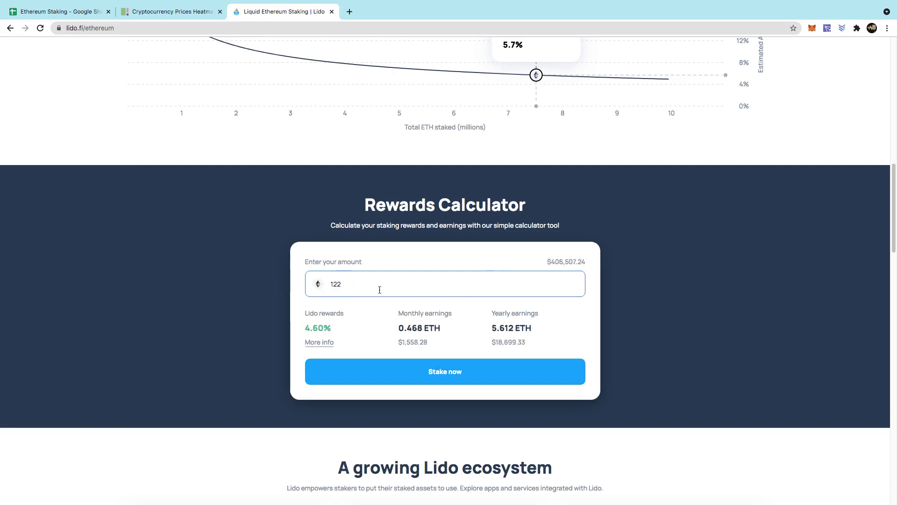
# Step: Set the staking amount in the Rewards Calculator to 1000 ETH
pyautogui.press('BackSpace')
pyautogui.press('BackSpace')
pyautogui.press('BackSpace')
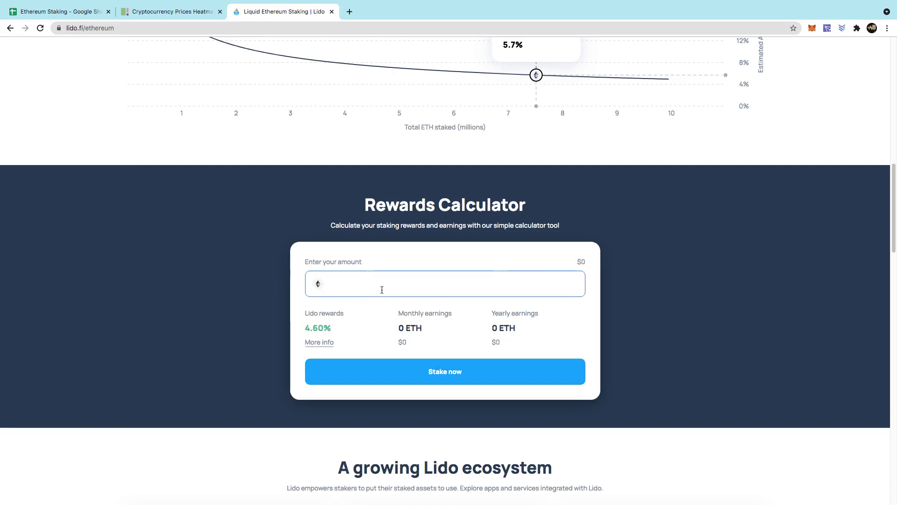
pyautogui.write('1000')
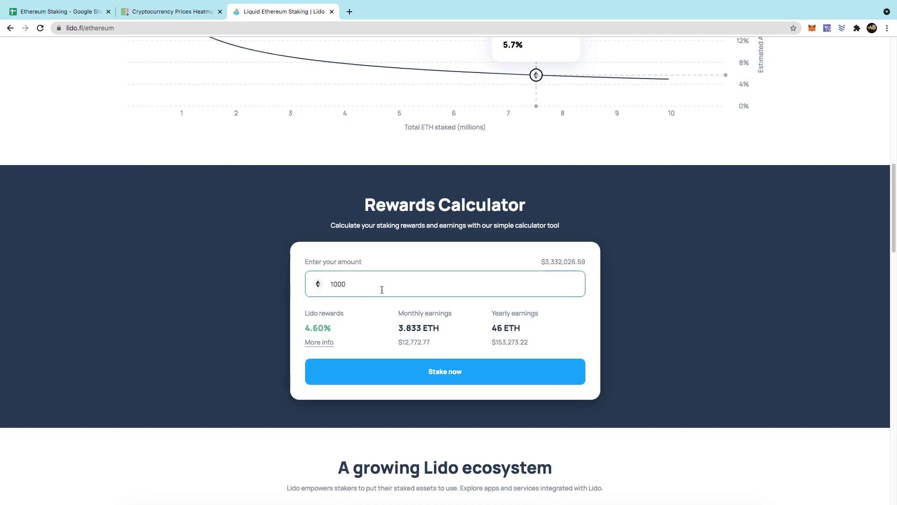
# Step: Try staking amounts of 800 and 600 ETH in the Rewards Calculator
pyautogui.press('BackSpace')
pyautogui.press('BackSpace')
pyautogui.press('BackSpace')
pyautogui.press('BackSpace')
pyautogui.write('800')
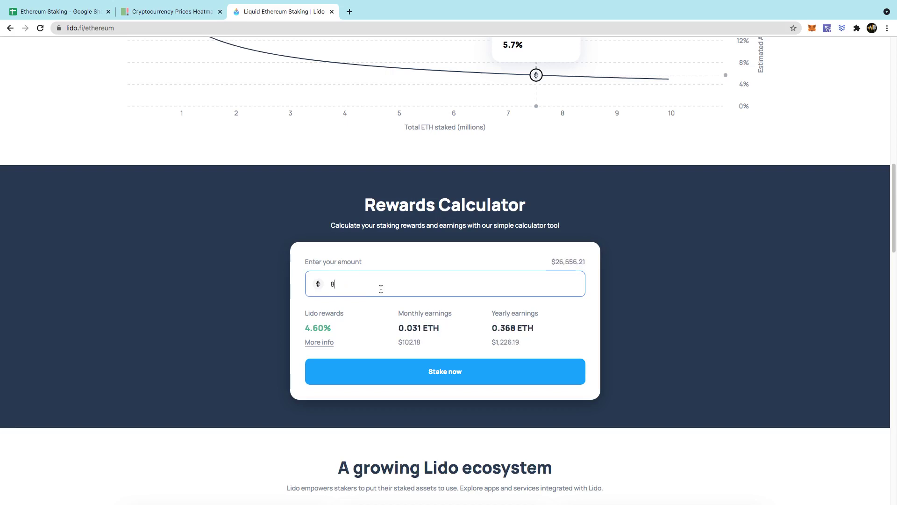
pyautogui.press('BackSpace')
pyautogui.press('BackSpace')
pyautogui.press('BackSpace')
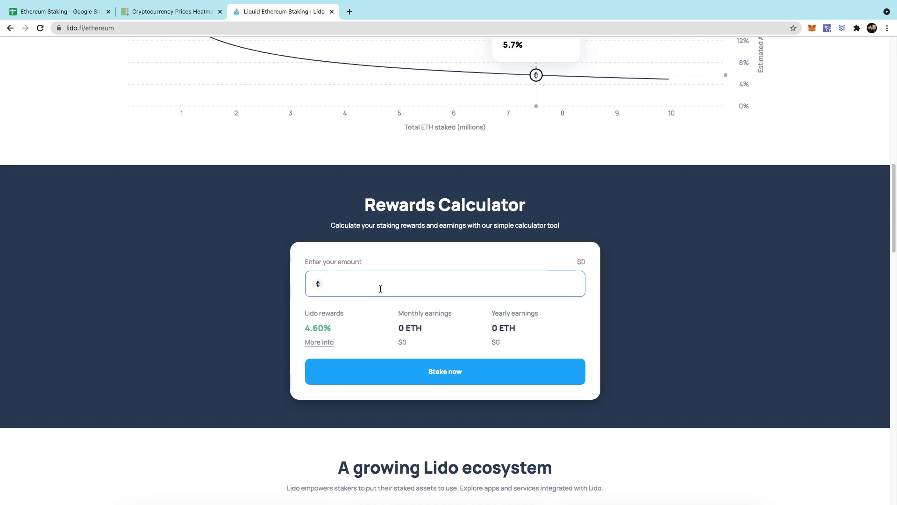
pyautogui.write('600')
# Step: Try lower staking amounts of 500 and 400 ETH to compare the monthly and yearly earnings
pyautogui.press('BackSpace')
pyautogui.press('BackSpace')
pyautogui.press('BackSpace')
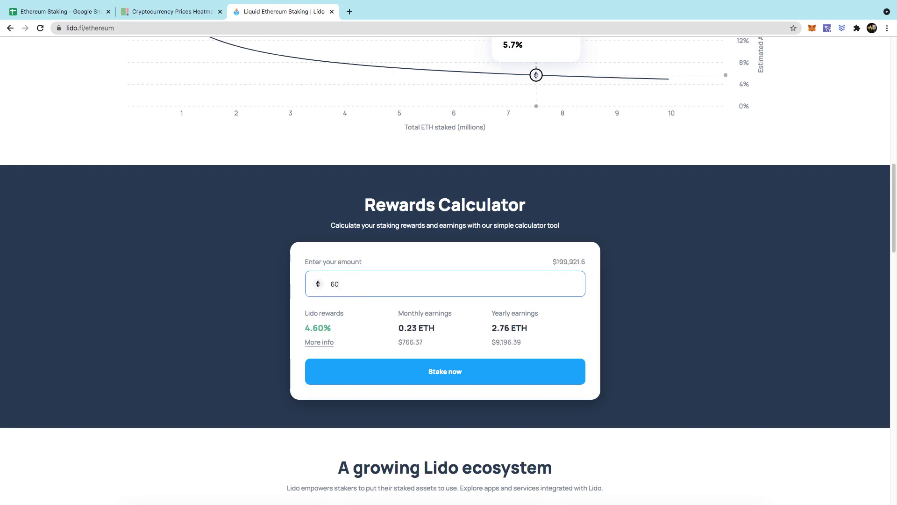
pyautogui.write('500')
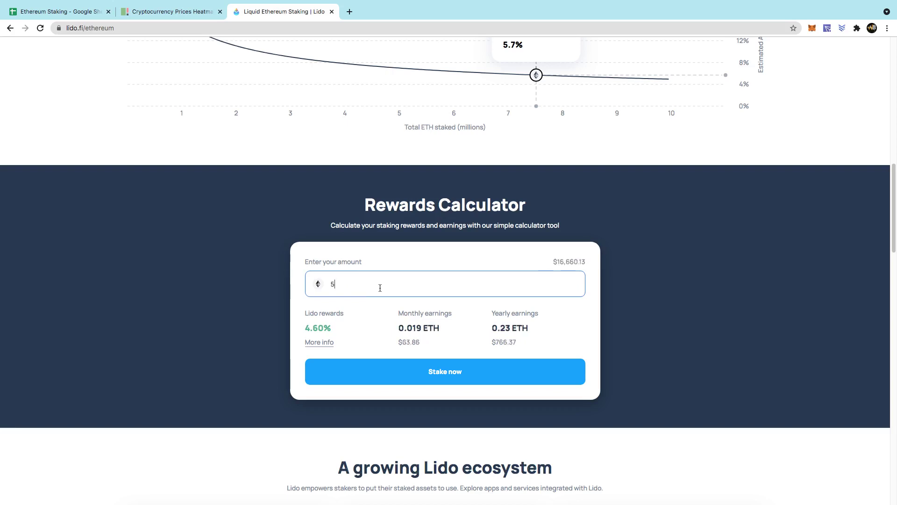
pyautogui.press('BackSpace')
pyautogui.press('BackSpace')
pyautogui.press('BackSpace')
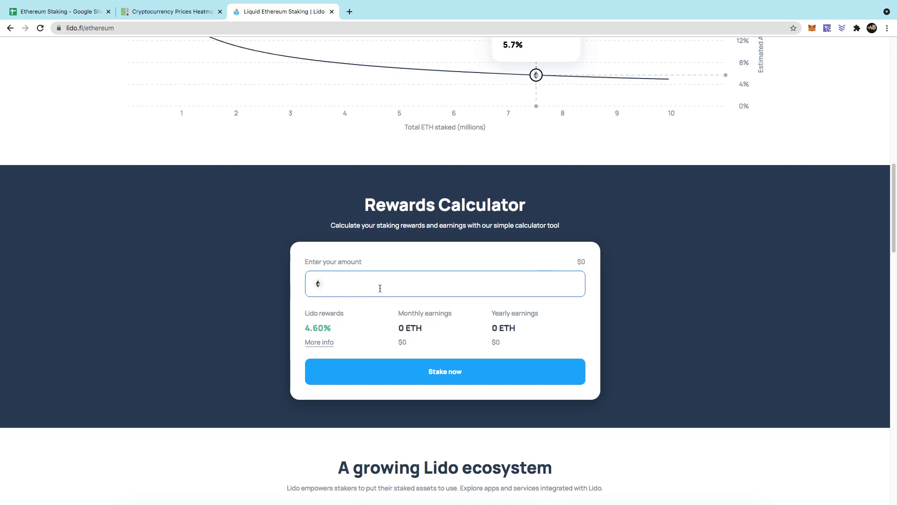
pyautogui.write('400')
# Step: Set the staking amount to 370 ETH and switch to the Ethereum Staking spreadsheet to check the projection
pyautogui.press('BackSpace')
pyautogui.press('BackSpace')
pyautogui.press('BackSpace')
pyautogui.write('370')
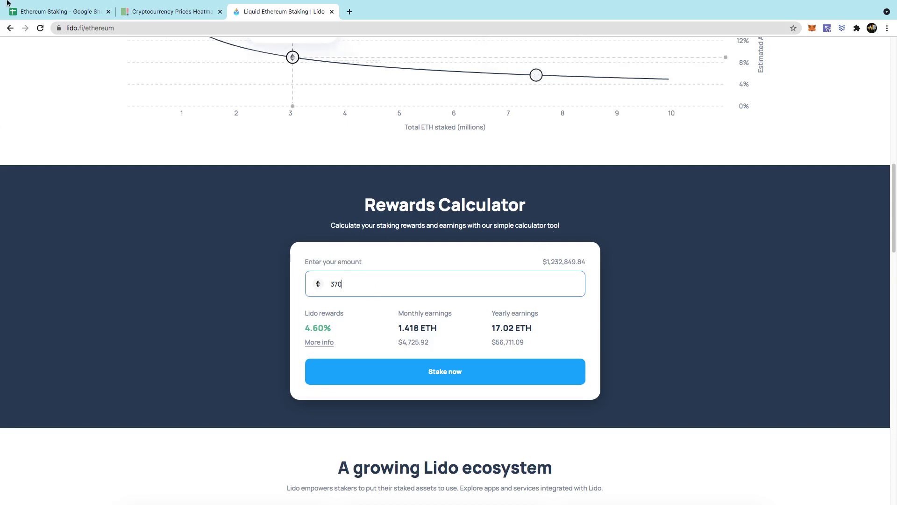
pyautogui.click(57, 11)
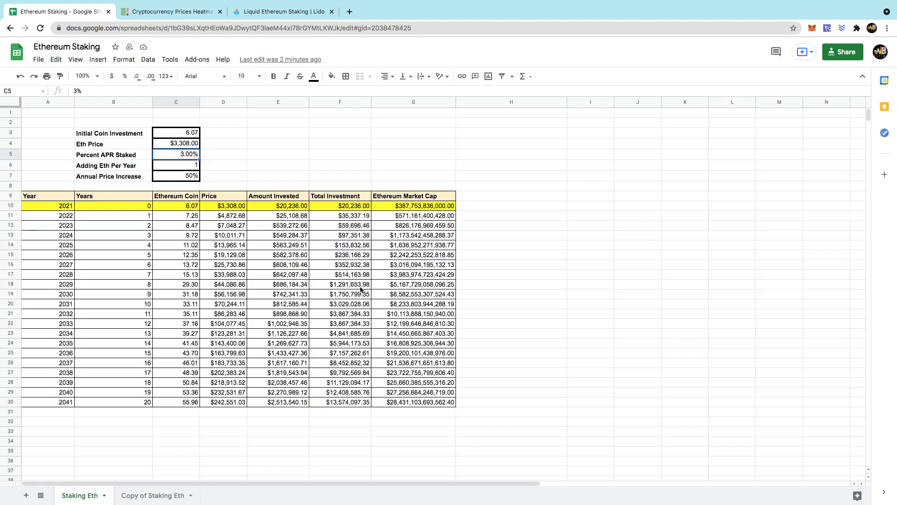
# Step: Return to Lido's Rewards Calculator and try staking amounts of 365 and 369 ETH
pyautogui.click(269, 12)
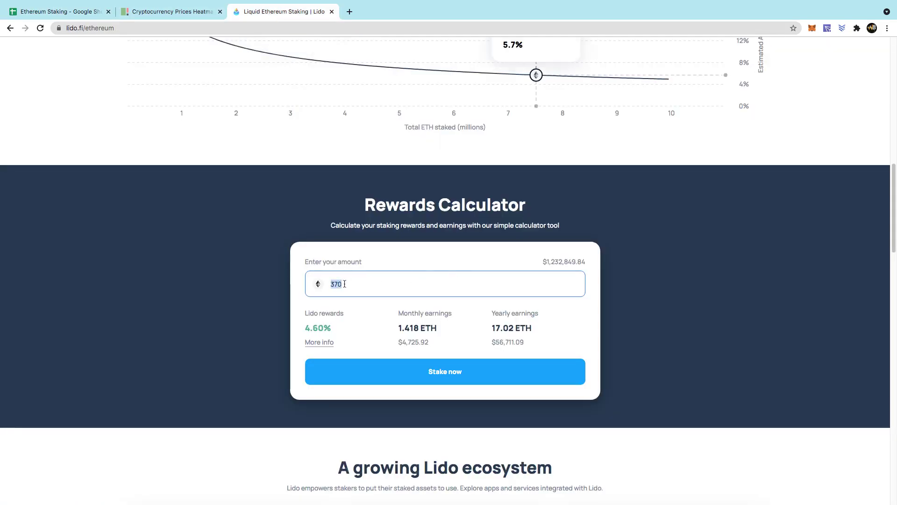
pyautogui.write('3')
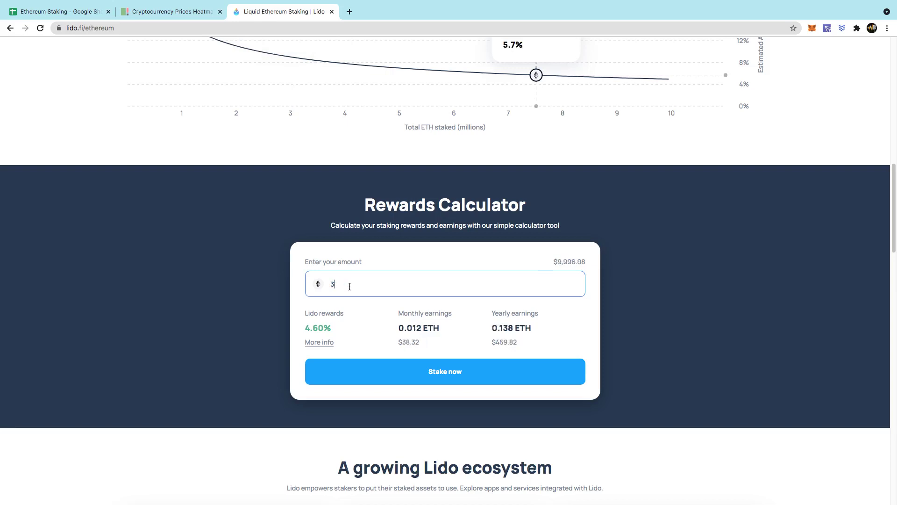
pyautogui.write('65')
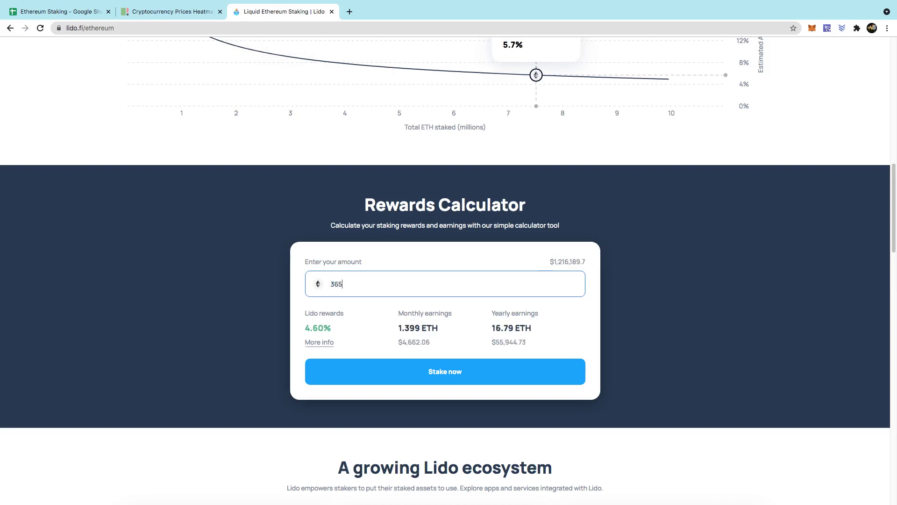
pyautogui.press('BackSpace')
pyautogui.write('9')
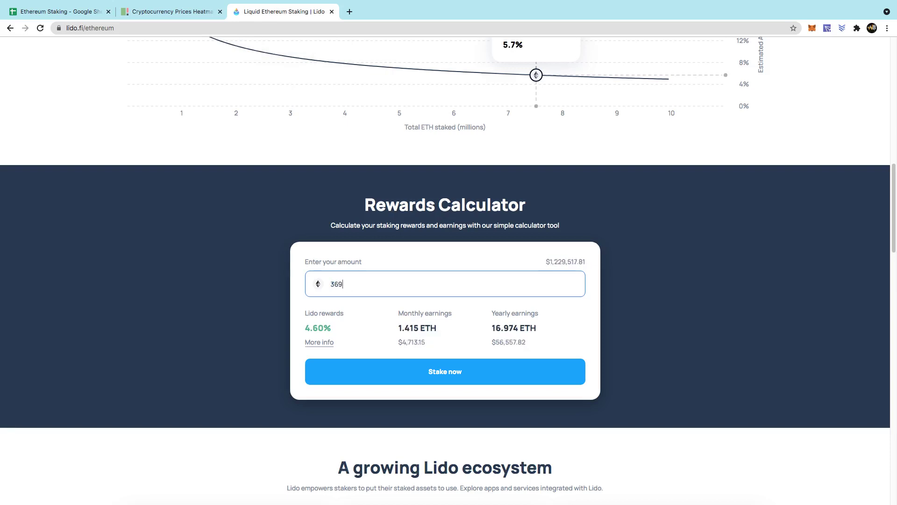
# Step: Try staking amounts of 370 and 369.8 ETH in the Rewards Calculator
pyautogui.press('BackSpace')
pyautogui.press('BackSpace')
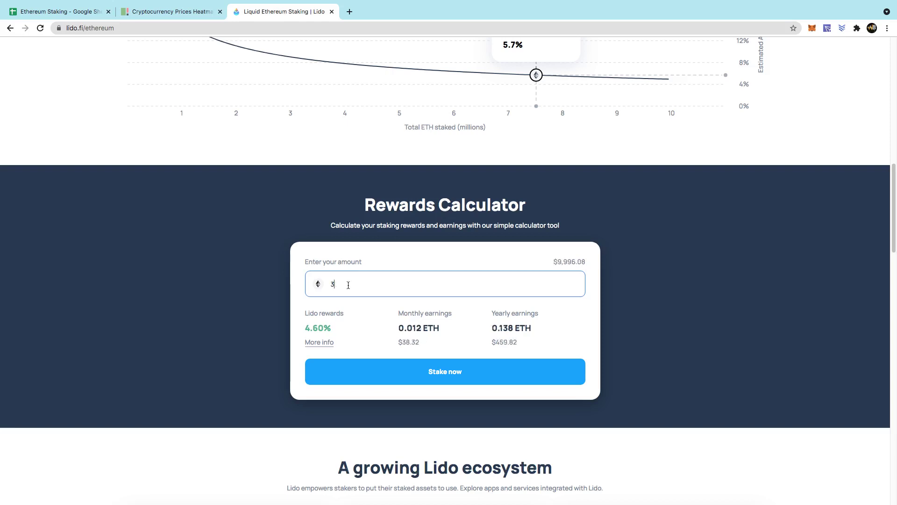
pyautogui.write('70')
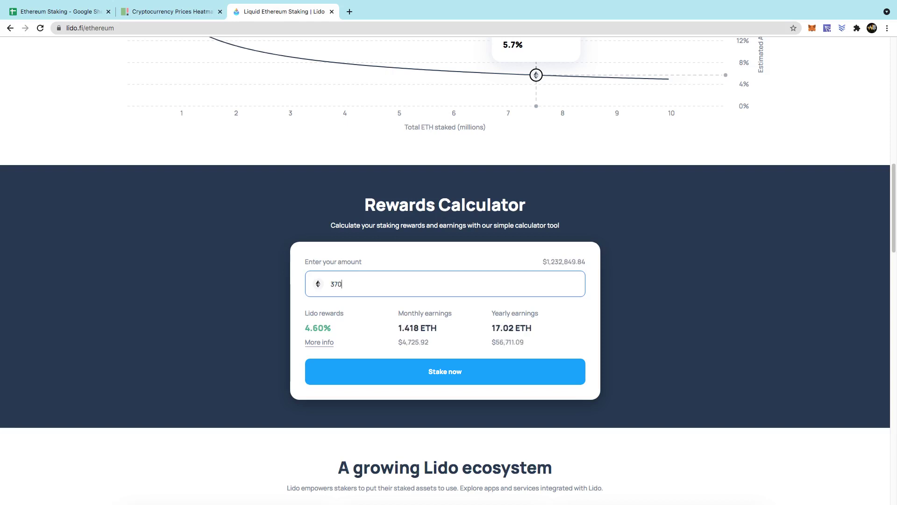
pyautogui.press('BackSpace')
pyautogui.press('BackSpace')
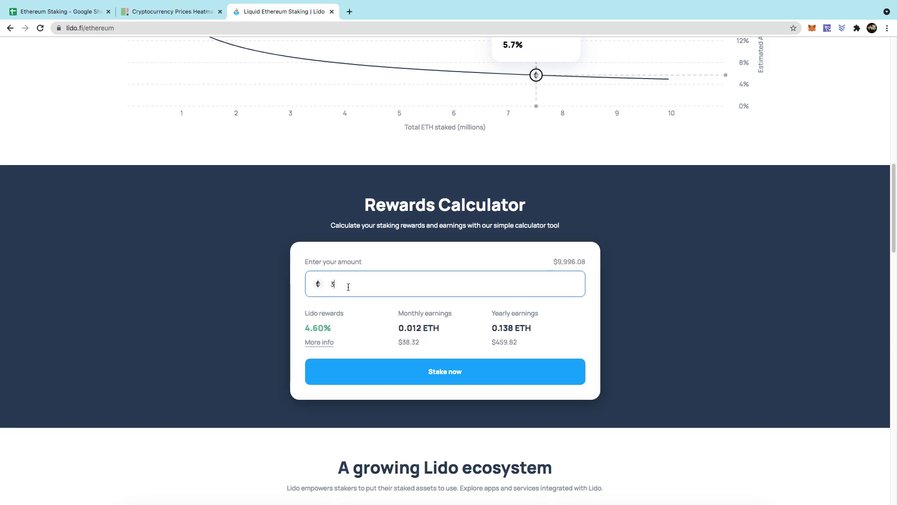
pyautogui.write('69')
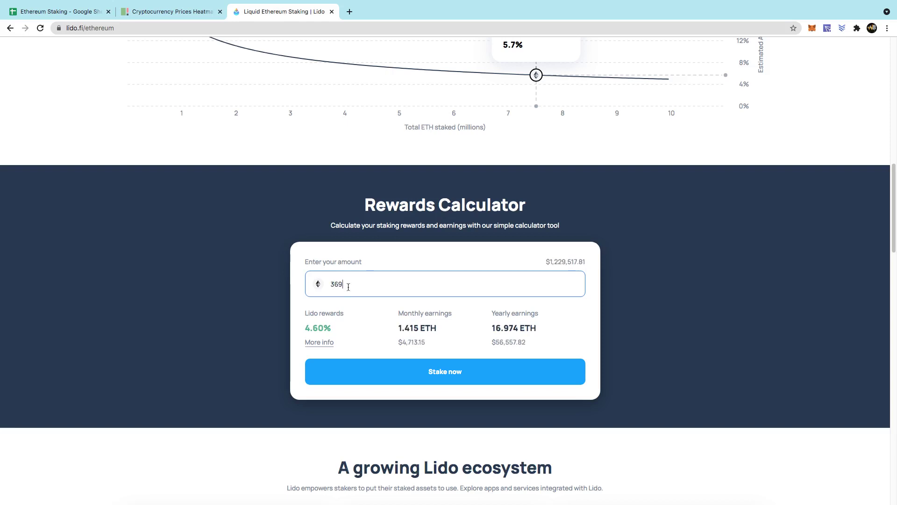
pyautogui.write('.8')
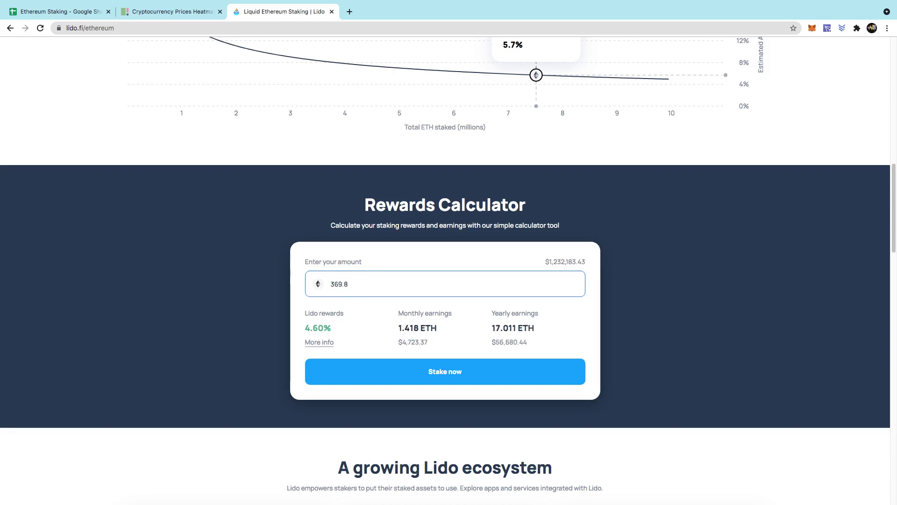
# Step: Lower the staking amount through 369.7, 369.5, 369.3 and 369.2 to 369.1 ETH
pyautogui.press('BackSpace')
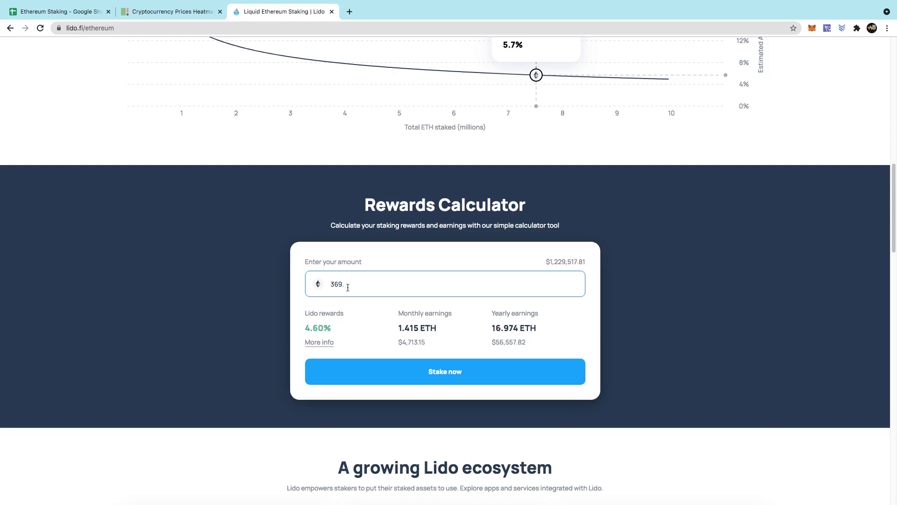
pyautogui.write('7')
pyautogui.press('BackSpace')
pyautogui.write('5')
pyautogui.press('BackSpace')
pyautogui.write('3')
pyautogui.press('BackSpace')
pyautogui.write('2')
pyautogui.press('BackSpace')
pyautogui.write('1')
# Step: Change the whole-number part of the staking amount to make it 368.1 ETH
pyautogui.press('Left')
pyautogui.press('Left')
pyautogui.press('BackSpace')
pyautogui.write('8')
pyautogui.click(355, 285)
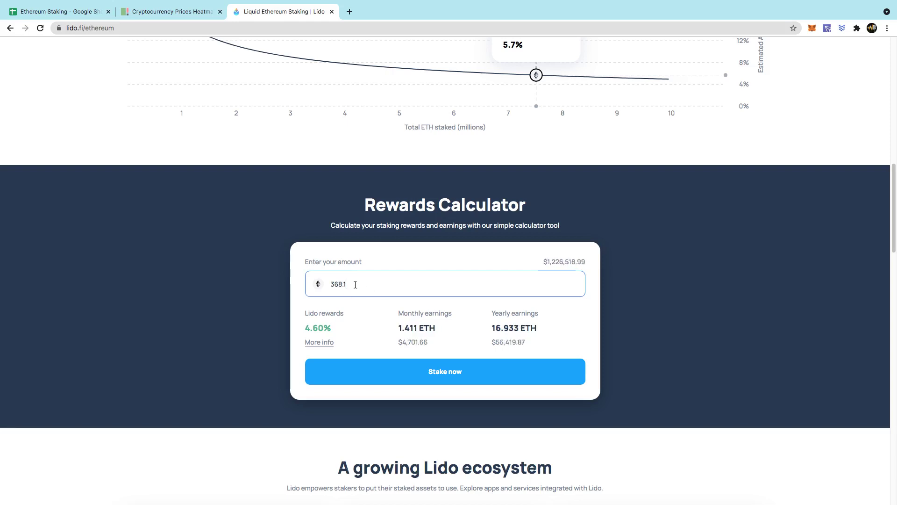
# Step: Try decimal variations of 368.7 and 368.8, and leave the staking amount at 368.9 ETH
pyautogui.press('BackSpace')
pyautogui.write('7')
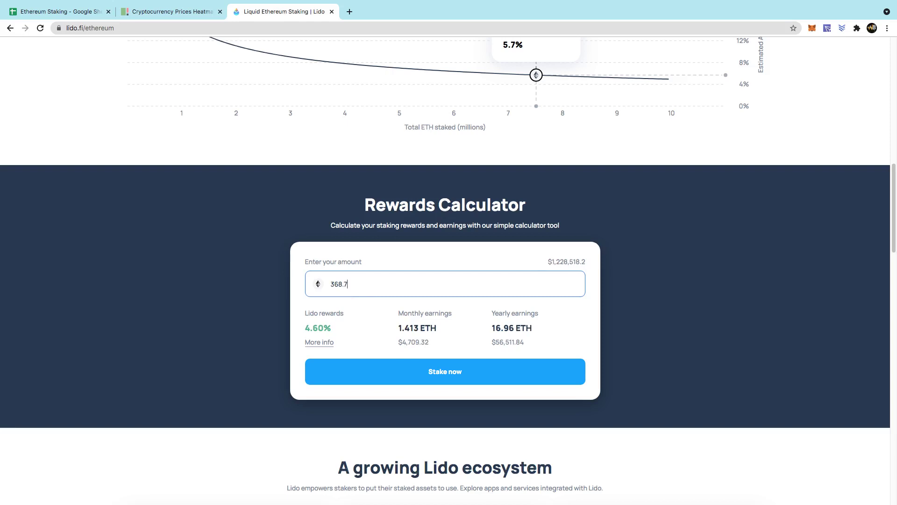
pyautogui.press('BackSpace')
pyautogui.write('9')
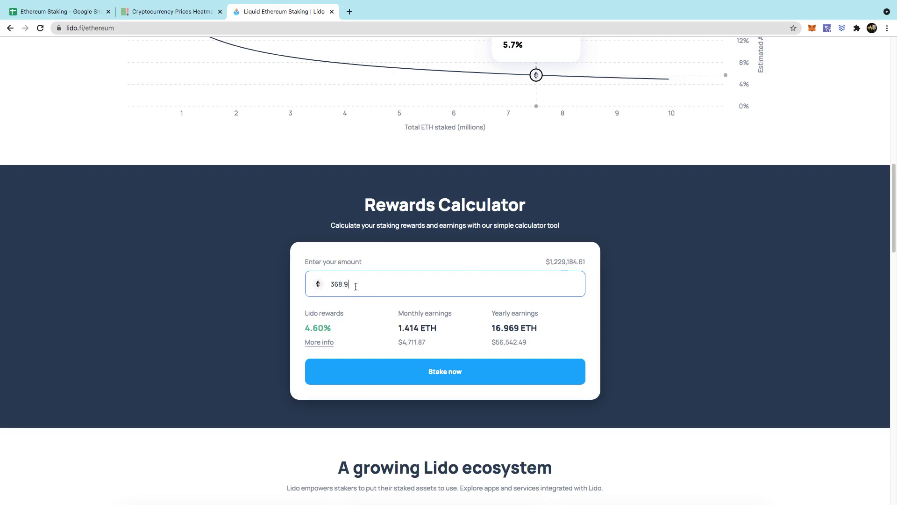
pyautogui.press('BackSpace')
pyautogui.write('8')
pyautogui.press('BackSpace')
pyautogui.write('9')
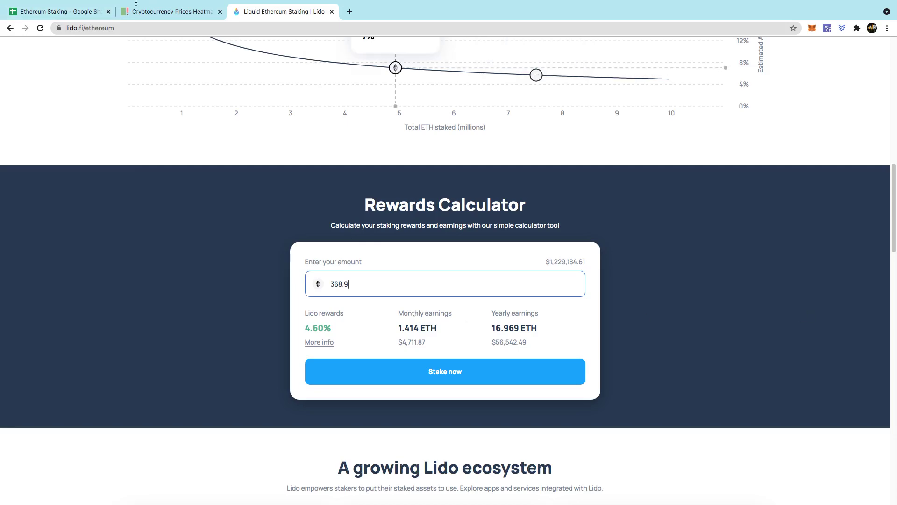
# Step: Check the spreadsheet's staking projection against Lido's rewards rate and Ethereum Staking Rewards chart
pyautogui.click(63, 11)
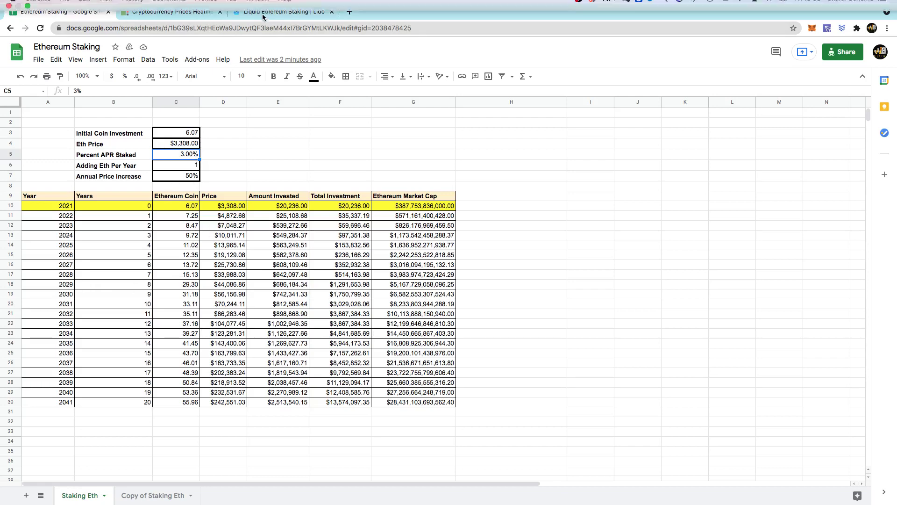
pyautogui.click(276, 32)
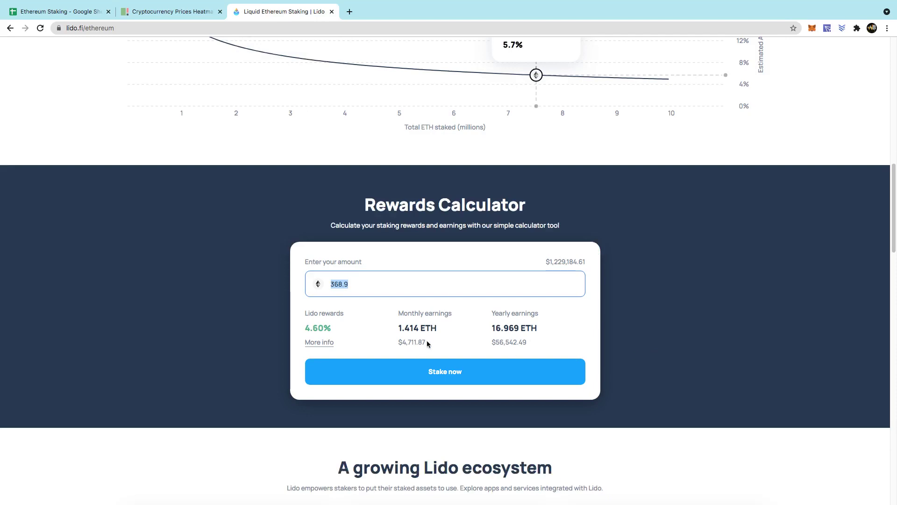
pyautogui.scroll(-3, 527, 327)
pyautogui.scroll(5, 507, 331)
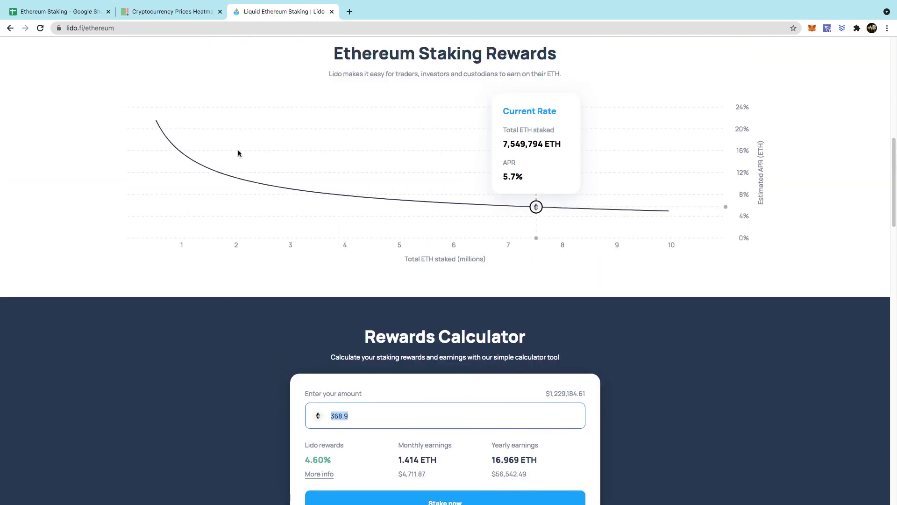
# Step: Set Percent APR Staked to 4.6% in the Ethereum Staking spreadsheet
pyautogui.click(49, 18)
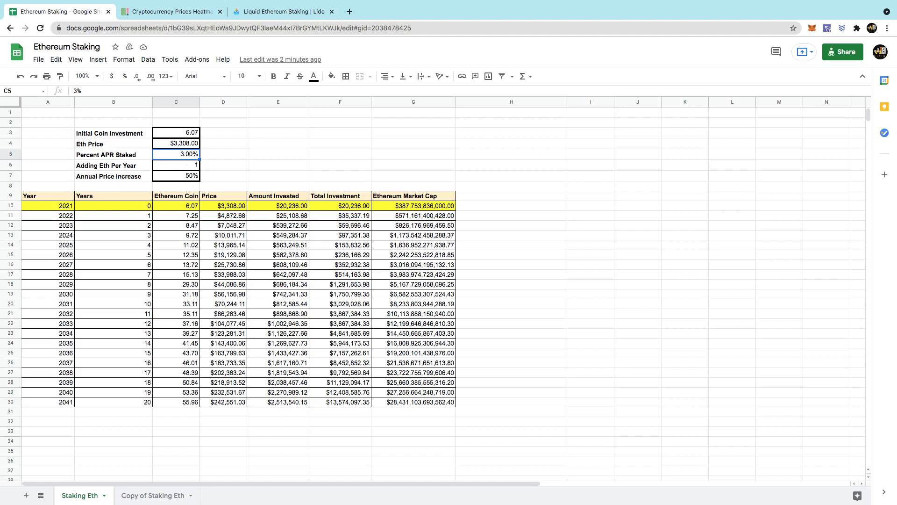
pyautogui.write('4.6')
pyautogui.click(184, 166)
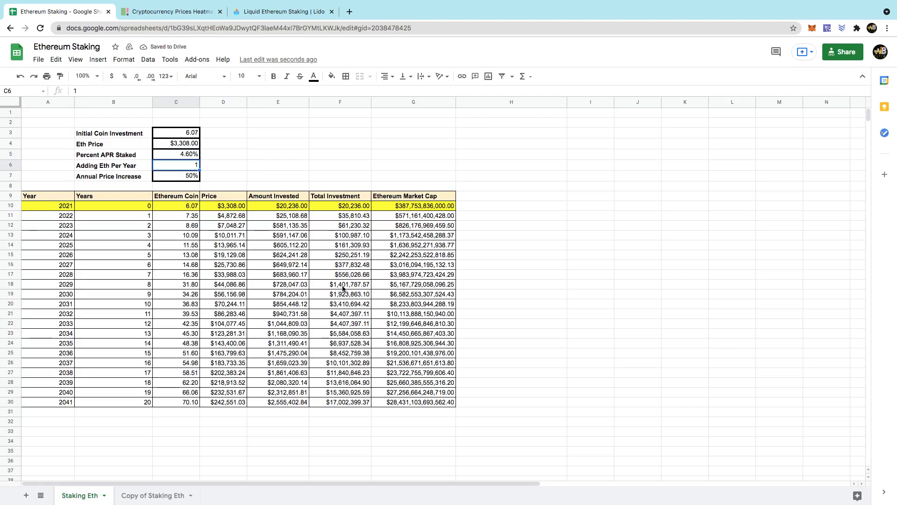
# Step: Return to Lido's Rewards Calculator and set the staking amount to 369 ETH
pyautogui.click(271, 11)
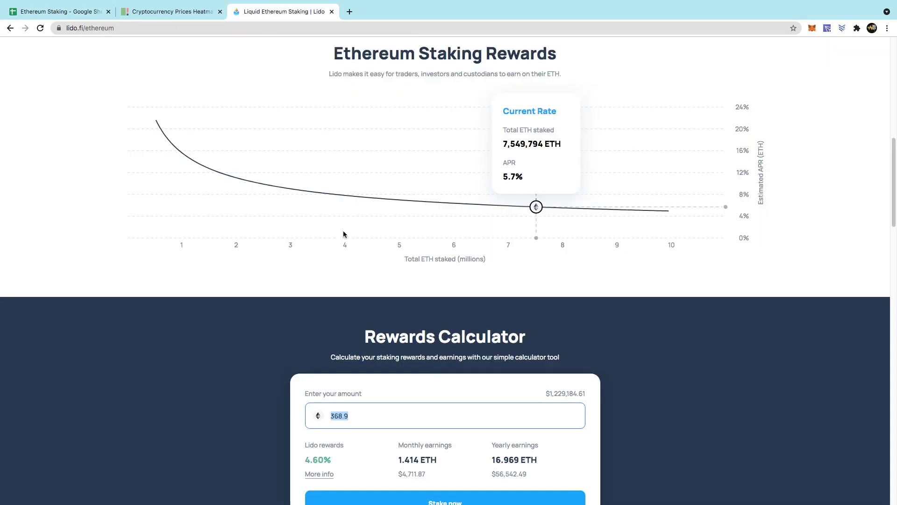
pyautogui.click(360, 418)
pyautogui.press('BackSpace')
pyautogui.press('BackSpace')
pyautogui.press('BackSpace')
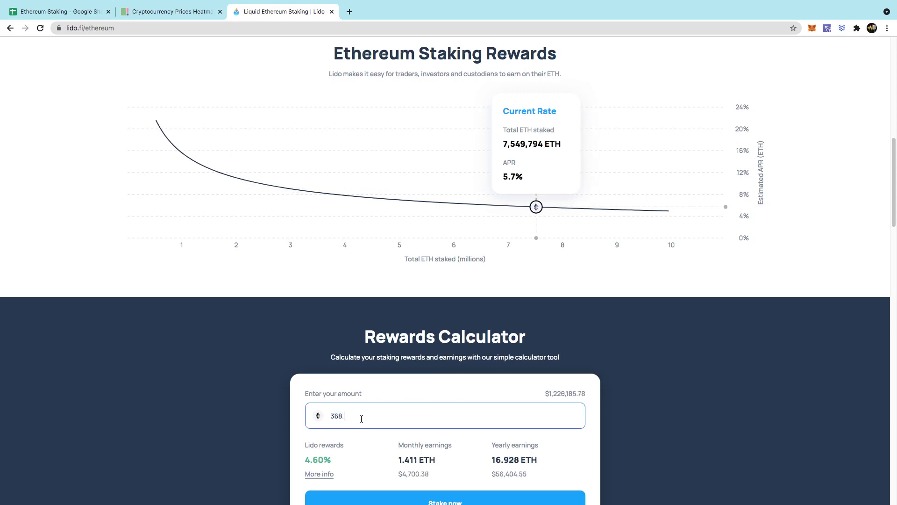
pyautogui.write('9')
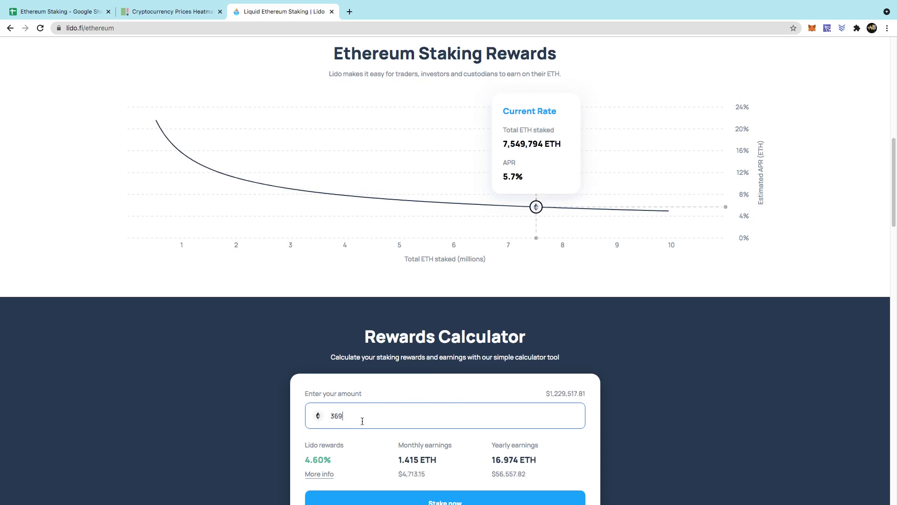
# Step: Try staking amounts of 370, 371 and 372 ETH in the Rewards Calculator, and leave the amount at 373 ETH
pyautogui.press('BackSpace')
pyautogui.press('BackSpace')
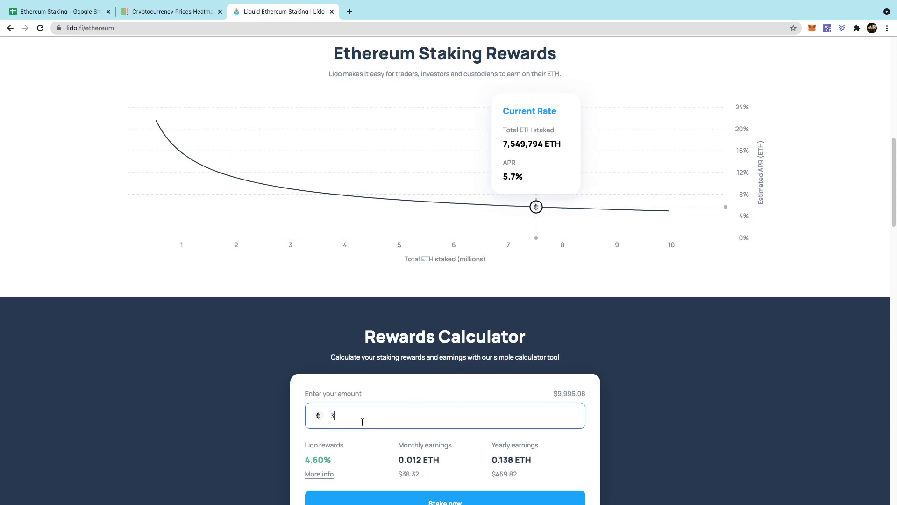
pyautogui.write('70')
pyautogui.press('BackSpace')
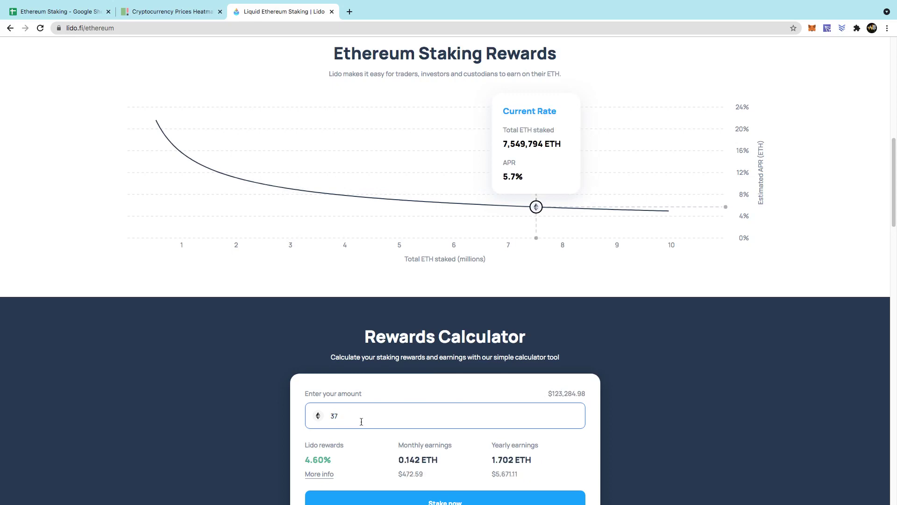
pyautogui.write('1')
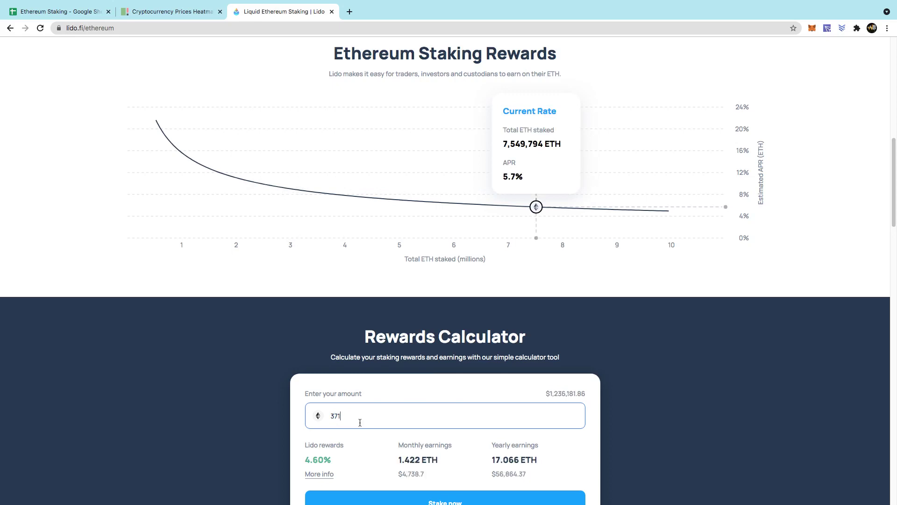
pyautogui.press('BackSpace')
pyautogui.write('2')
pyautogui.press('BackSpace')
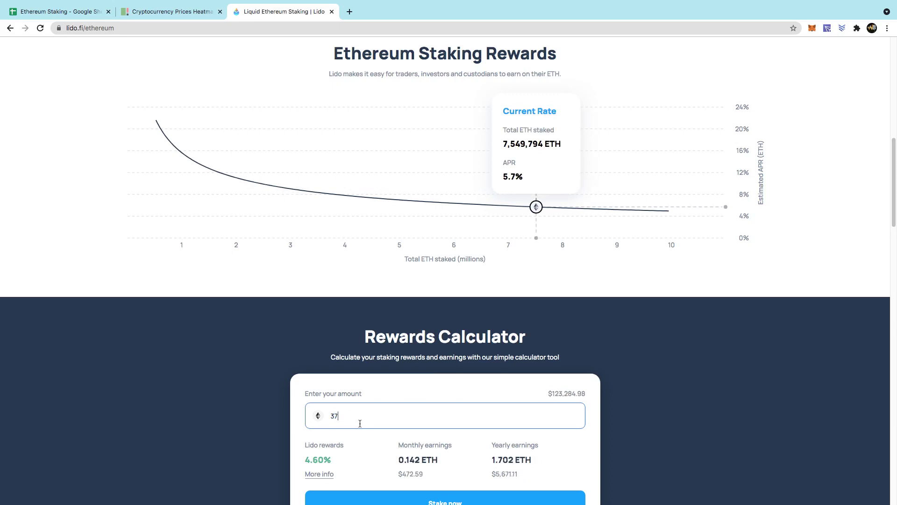
pyautogui.write('3')
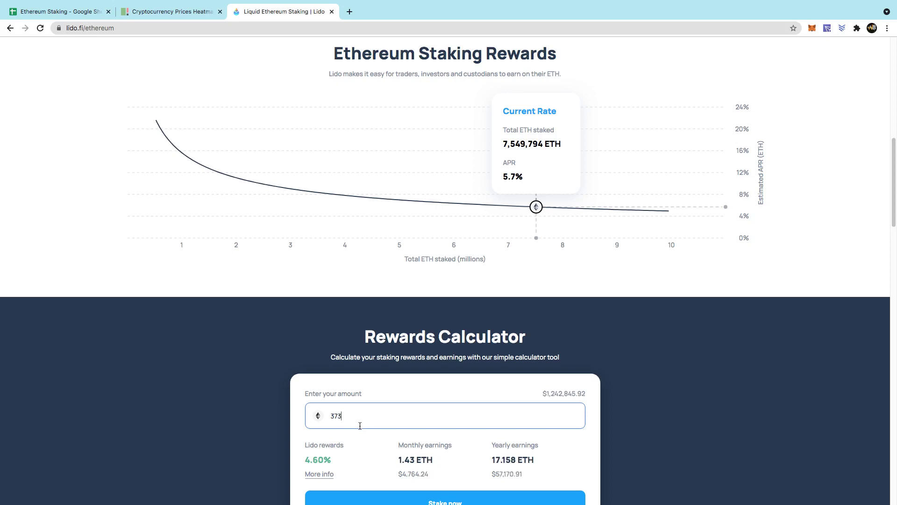
# Step: Examine the calculator's monthly and yearly dollar earnings for the 373 ETH stake
pyautogui.scroll(1, 387, 431)
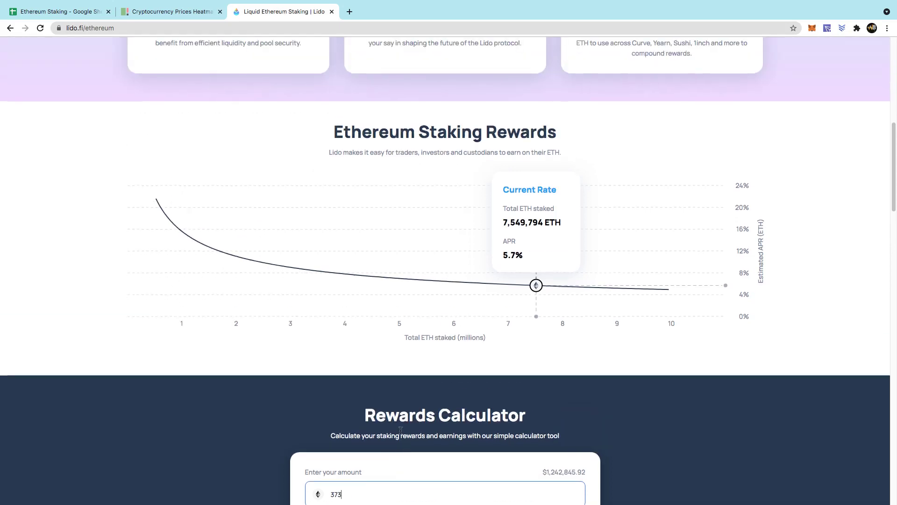
pyautogui.scroll(-3, 398, 430)
pyautogui.moveTo(400, 387); pyautogui.dragTo(440, 390)
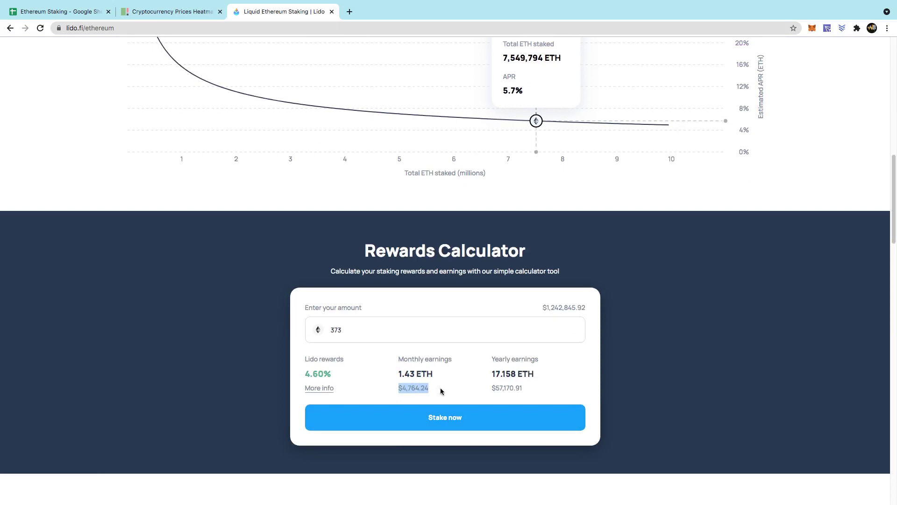
pyautogui.click(434, 390)
pyautogui.moveTo(536, 389); pyautogui.dragTo(519, 389)
pyautogui.moveTo(430, 395); pyautogui.dragTo(398, 392)
# Step: Review the Ethereum Staking spreadsheet, check the Lido staking position in Ledger Live, and return to the spreadsheet in Chrome
pyautogui.click(45, 13)
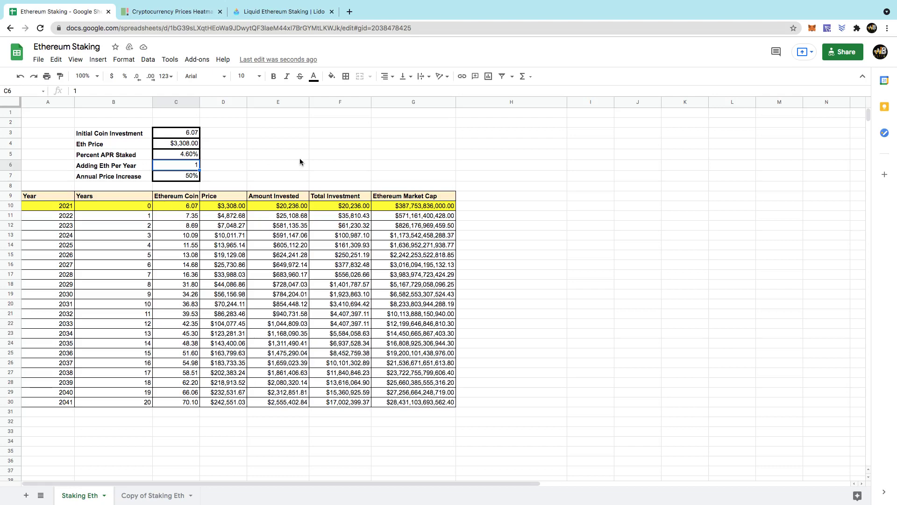
pyautogui.click(252, 12)
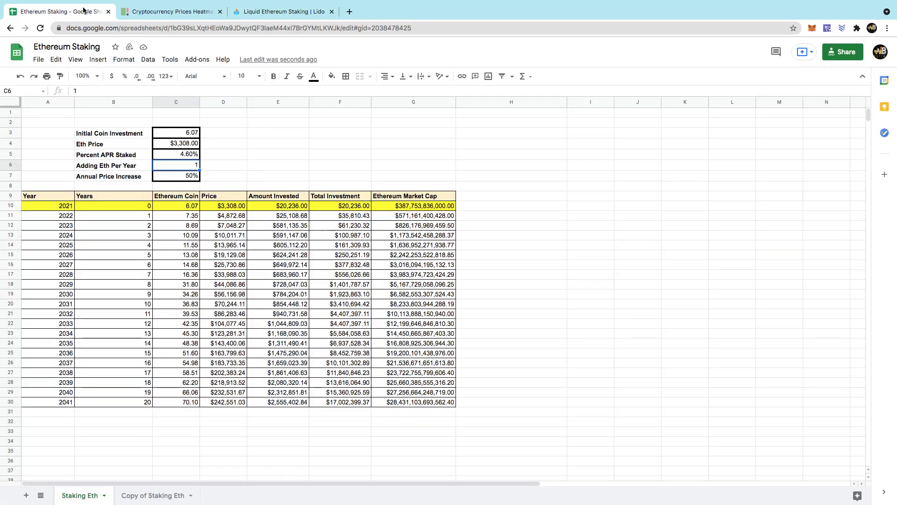
pyautogui.click(1, 4)
pyautogui.moveTo(584, 491)
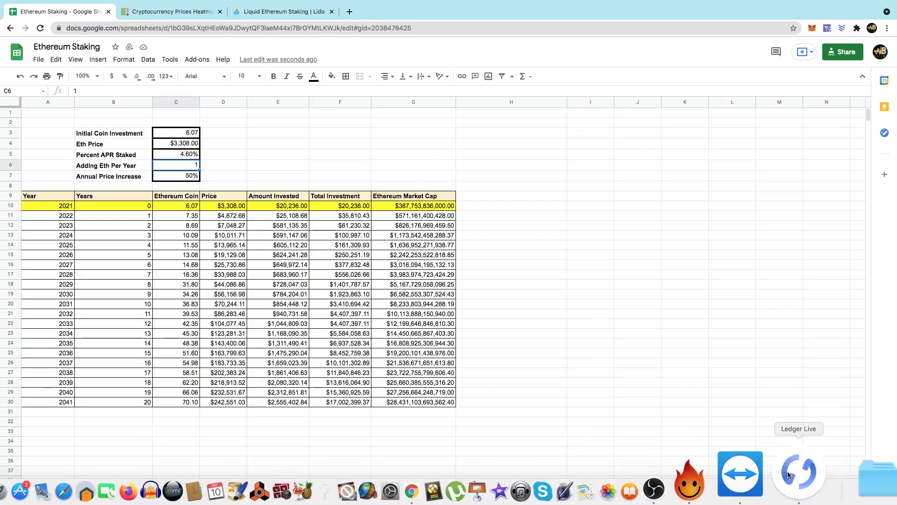
pyautogui.click(813, 472)
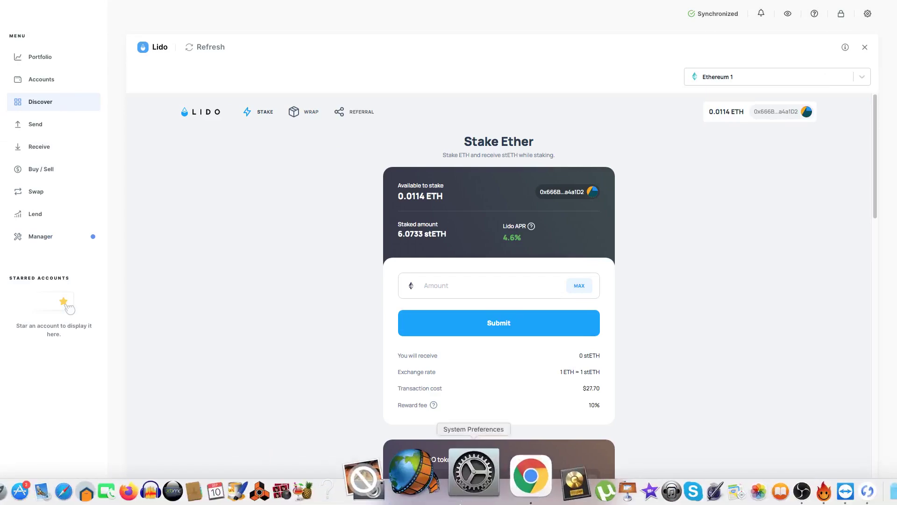
pyautogui.click(482, 484)
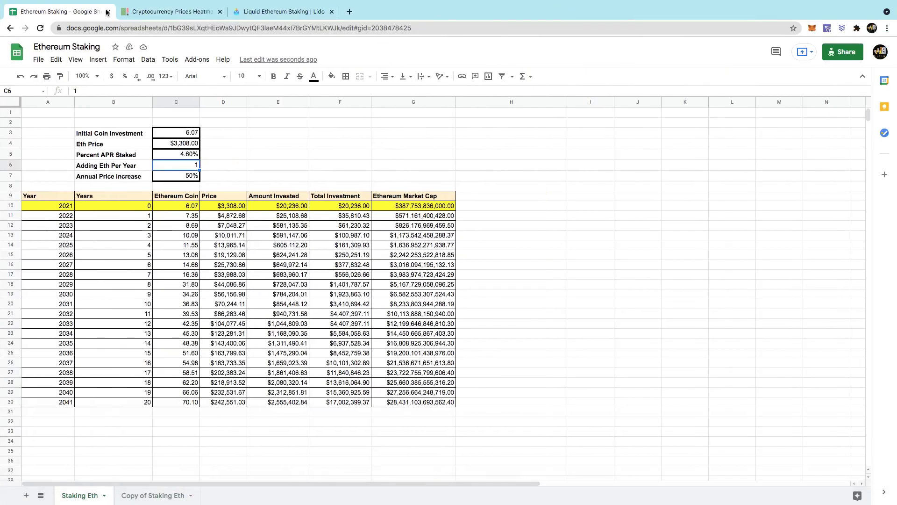
# Step: Return to Lido's Rewards Calculator and examine the entered ETH amount and its monthly dollar earnings
pyautogui.click(261, 9)
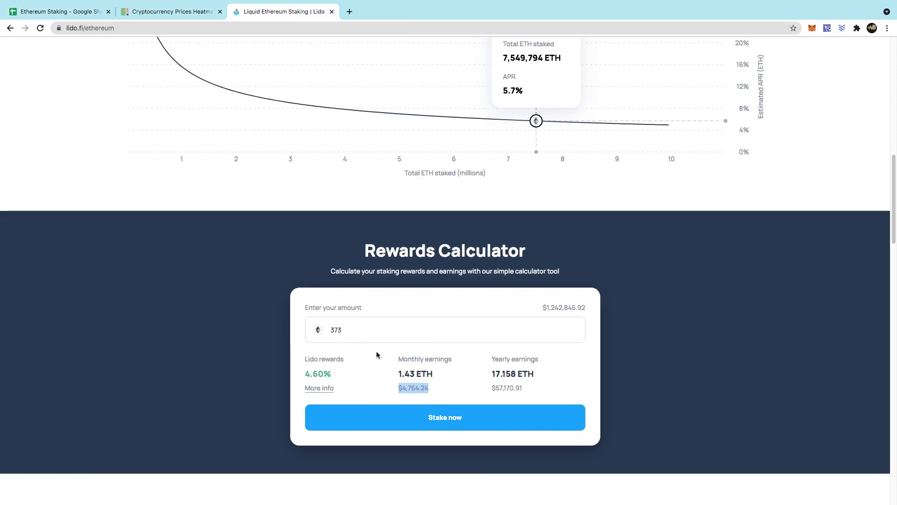
pyautogui.doubleClick(345, 330)
pyautogui.doubleClick(345, 330)
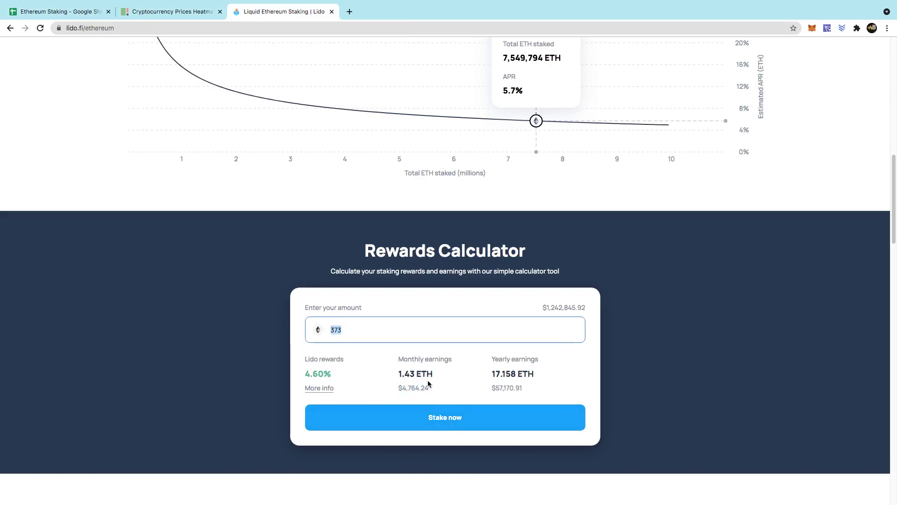
pyautogui.moveTo(429, 390); pyautogui.dragTo(398, 388)
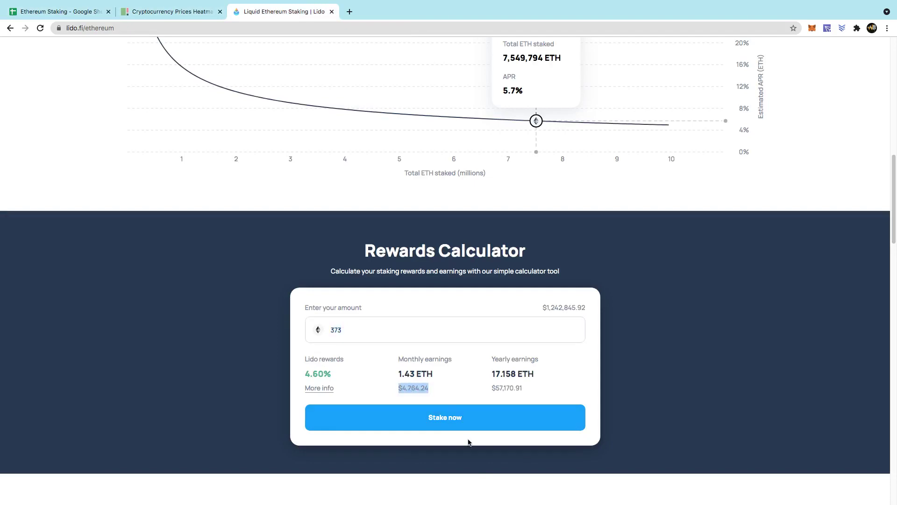
# Step: Compare the spreadsheet's yearly staking projection with the monthly dollar earnings in Lido's Rewards Calculator
pyautogui.click(37, 12)
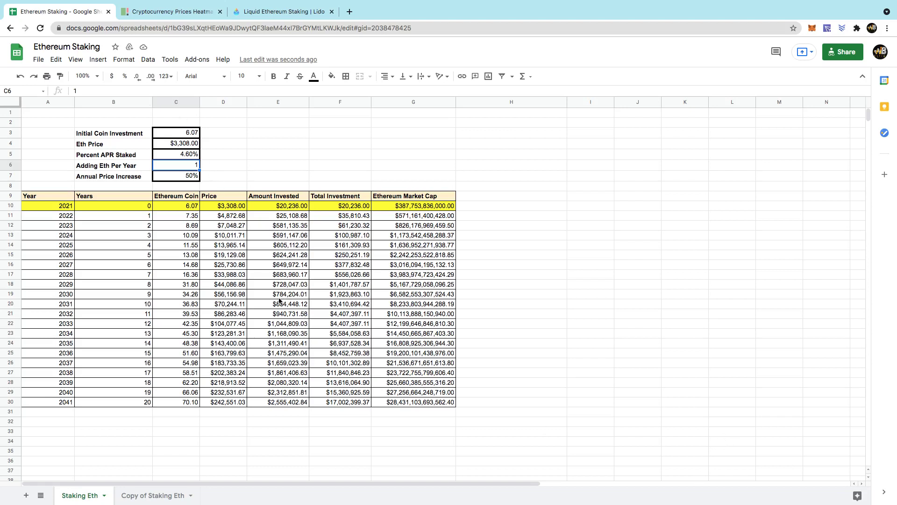
pyautogui.click(290, 12)
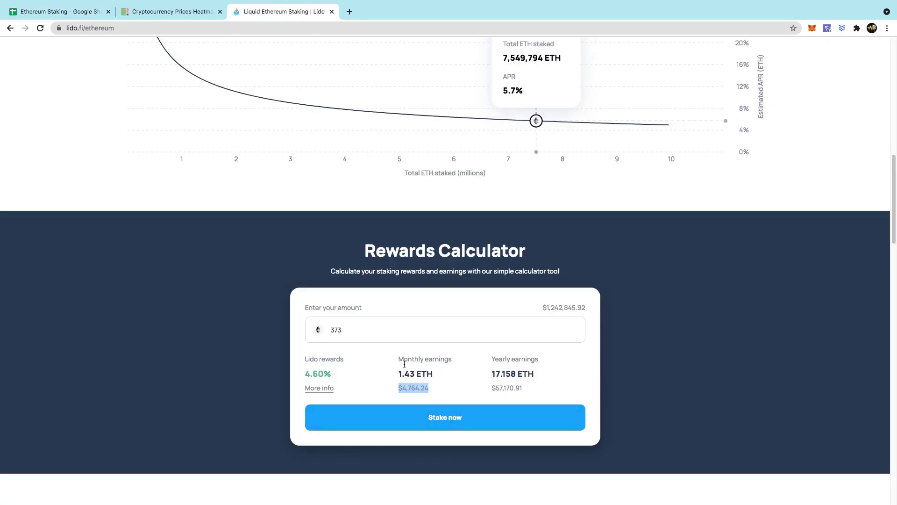
pyautogui.moveTo(399, 387); pyautogui.dragTo(444, 388)
pyautogui.click(436, 389)
pyautogui.click(70, 11)
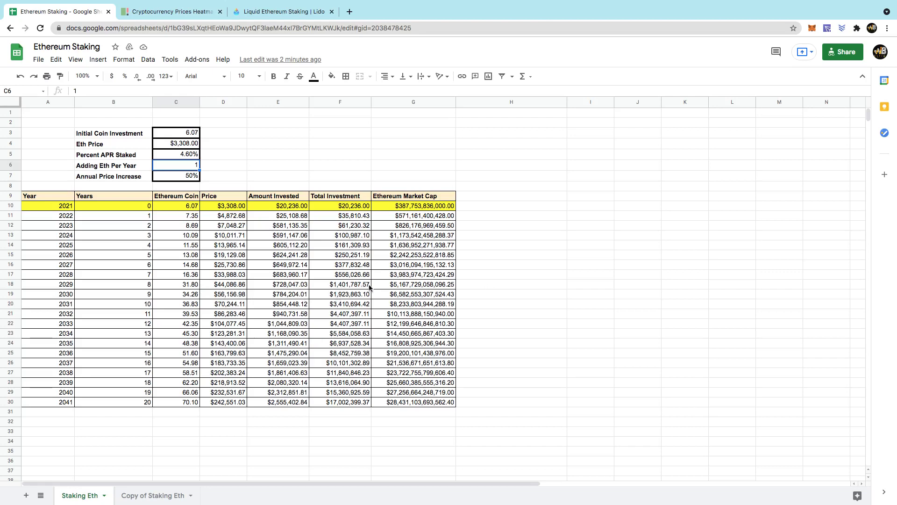
pyautogui.click(295, 10)
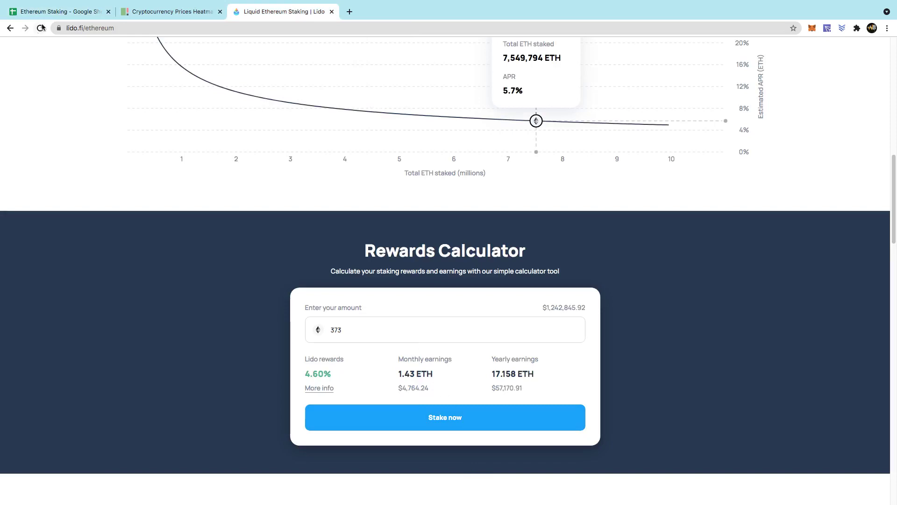
# Step: Check the staked amount and Lido APR in Ledger Live, starting from and returning to the Ethereum Staking spreadsheet
pyautogui.click(72, 12)
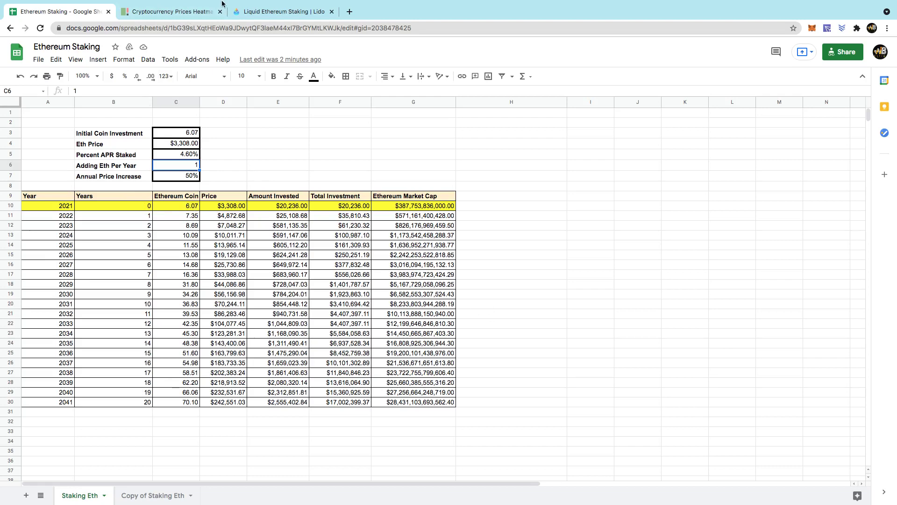
pyautogui.moveTo(774, 488)
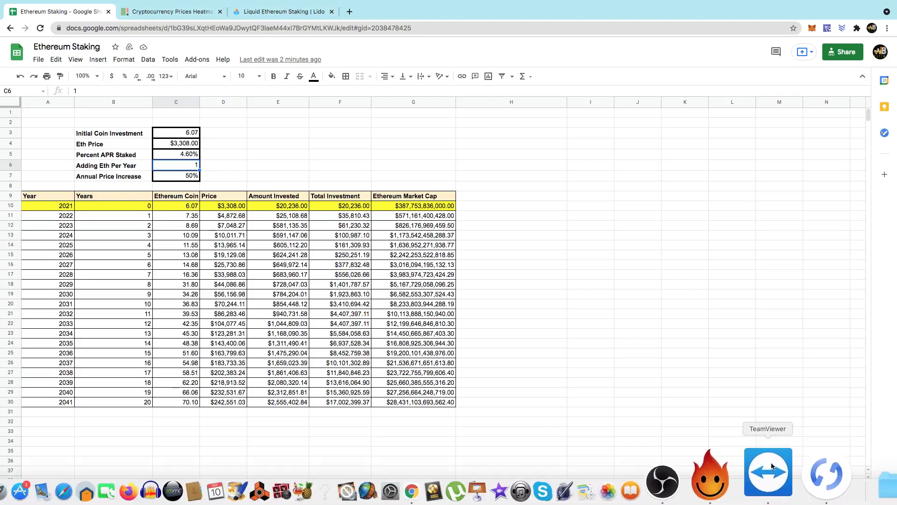
pyautogui.click(817, 491)
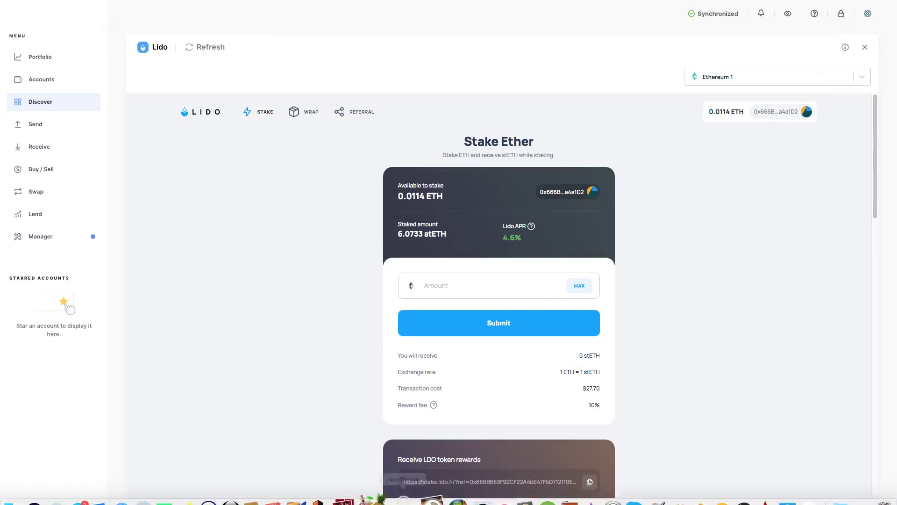
pyautogui.click(486, 477)
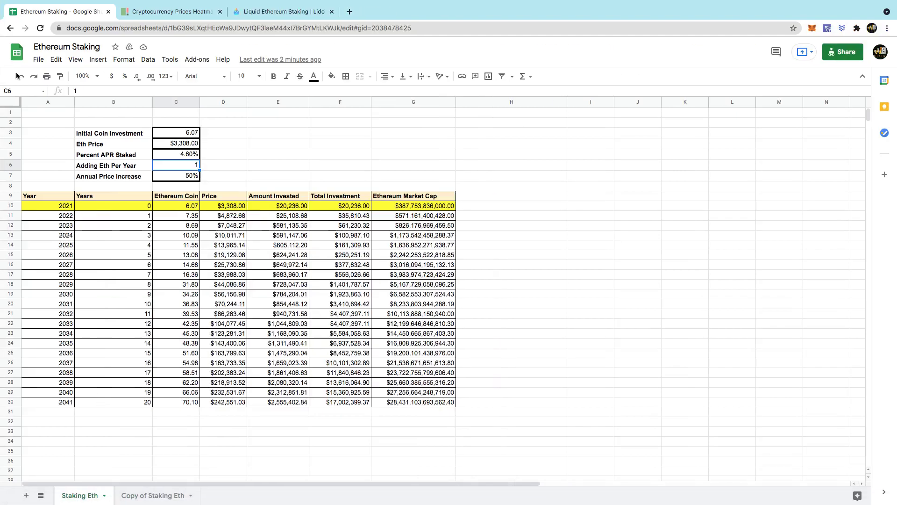
# Step: Set Annual Price Increase to 45% in the spreadsheet and select the 2028 Total Investment cell
pyautogui.click(185, 179)
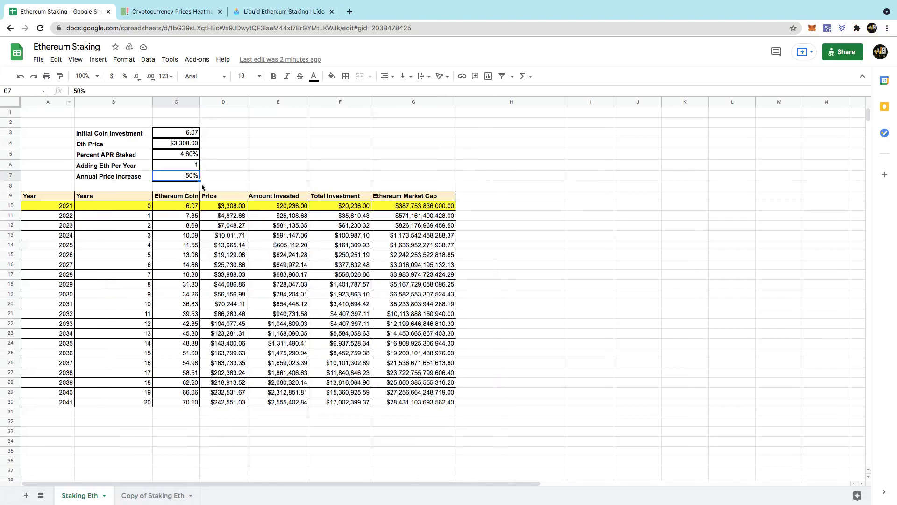
pyautogui.write('45')
pyautogui.click(339, 276)
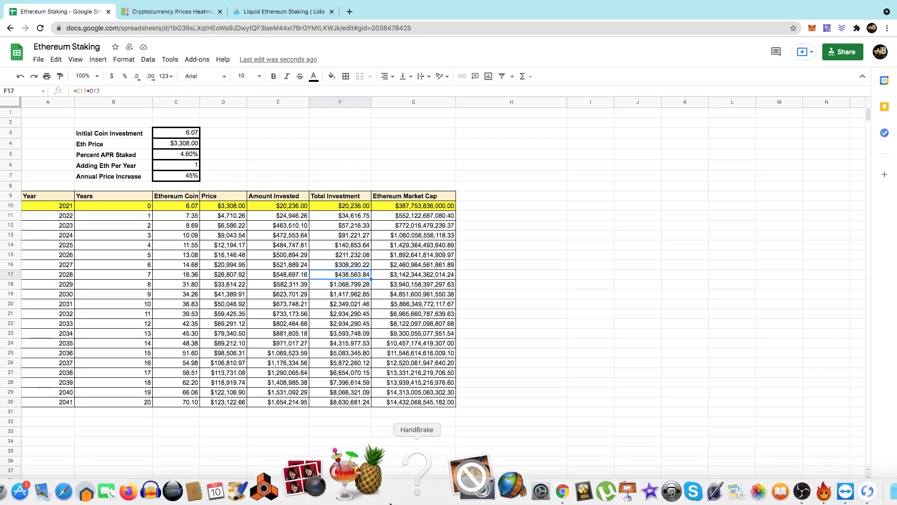
# Step: Try staking amounts of 350 and 340 ETH in Lido's Rewards Calculator
pyautogui.click(260, 14)
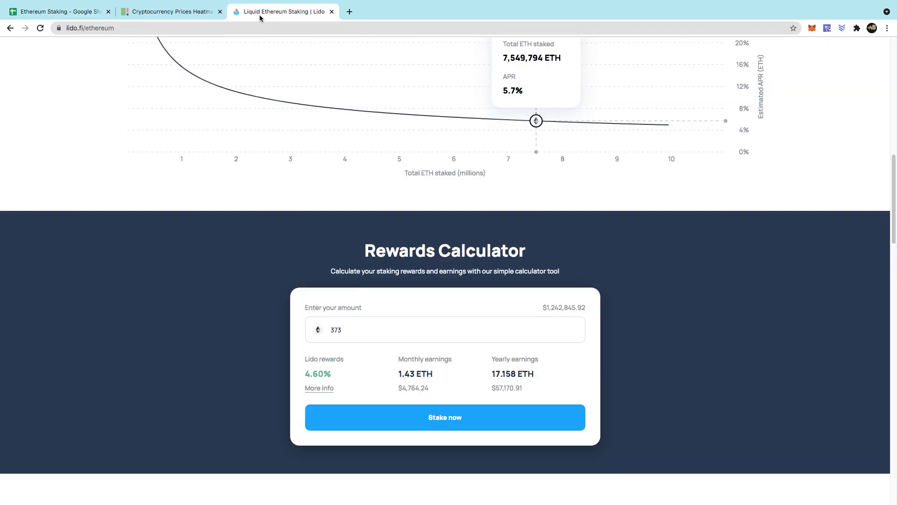
pyautogui.doubleClick(360, 334)
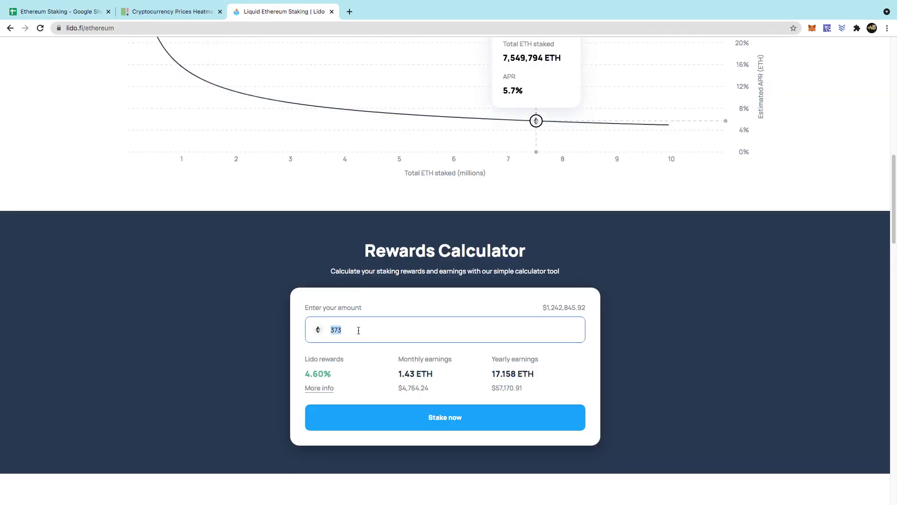
pyautogui.write('3')
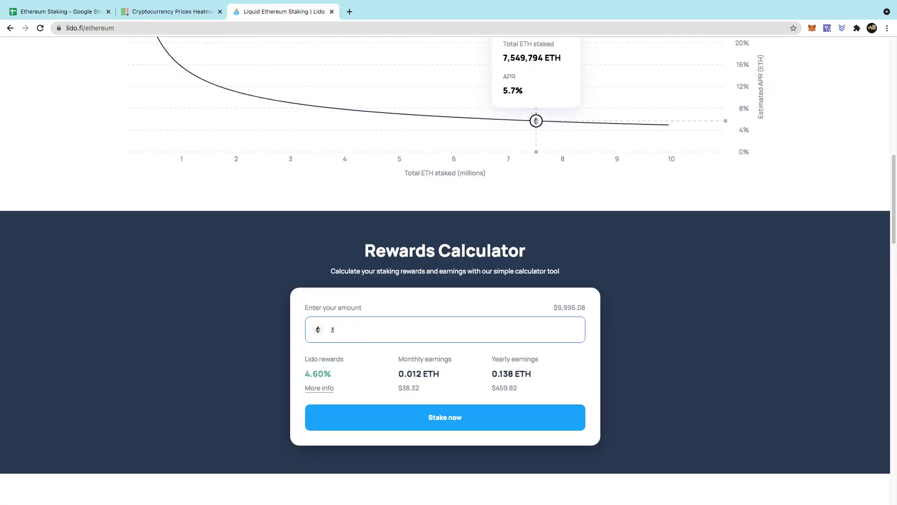
pyautogui.write('50')
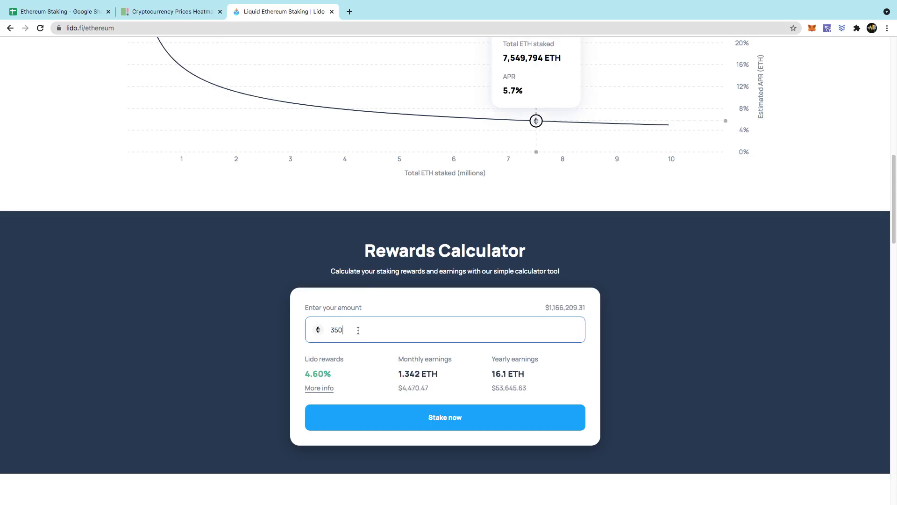
pyautogui.press('BackSpace')
pyautogui.press('BackSpace')
pyautogui.write('40')
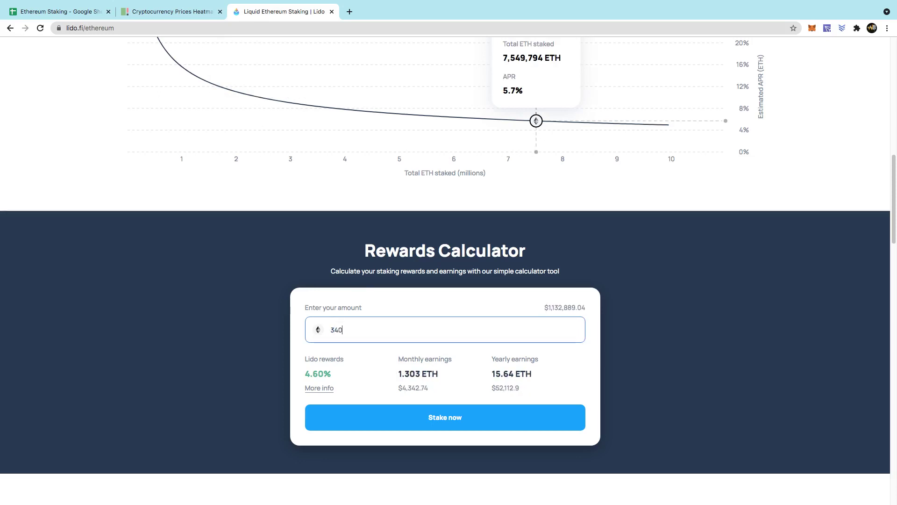
# Step: Try staking amounts of 320 and 321 ETH in the calculator, and leave the amount at 320.7 ETH
pyautogui.press('BackSpace')
pyautogui.press('BackSpace')
pyautogui.press('BackSpace')
pyautogui.write('3')
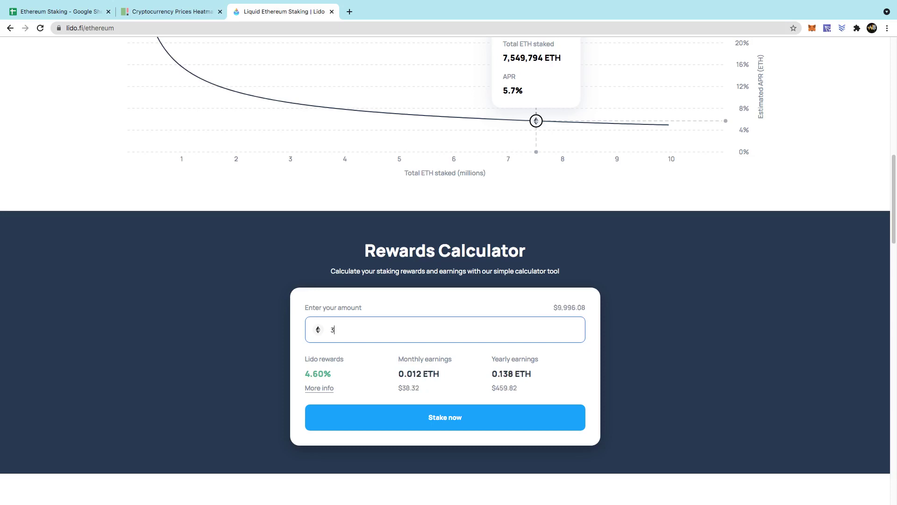
pyautogui.write('20')
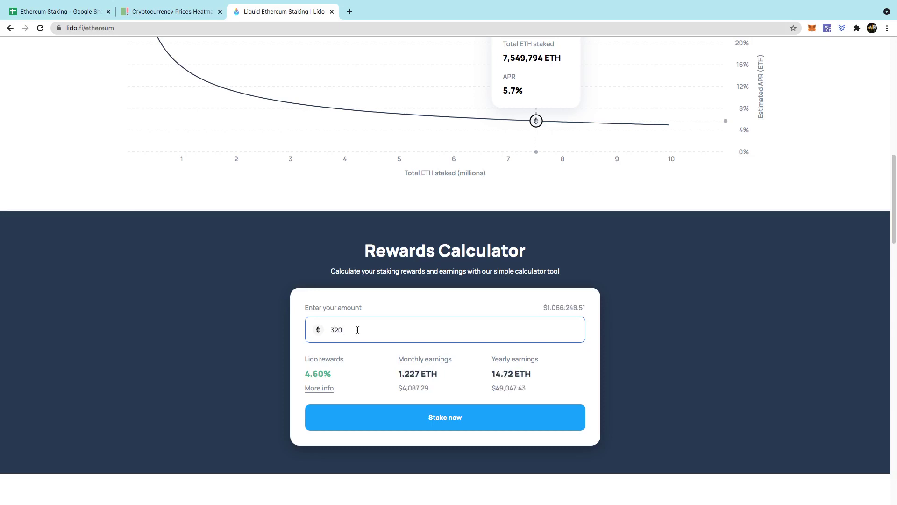
pyautogui.press('BackSpace')
pyautogui.write('1')
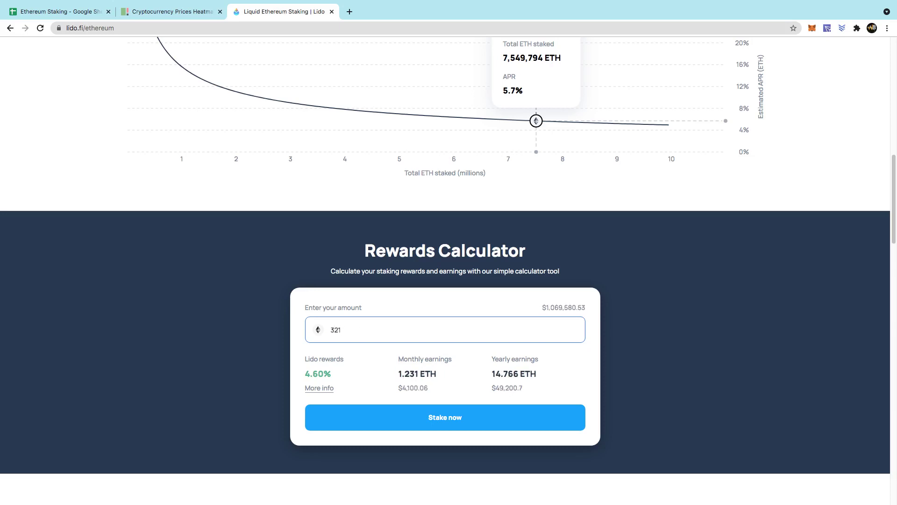
pyautogui.press('BackSpace')
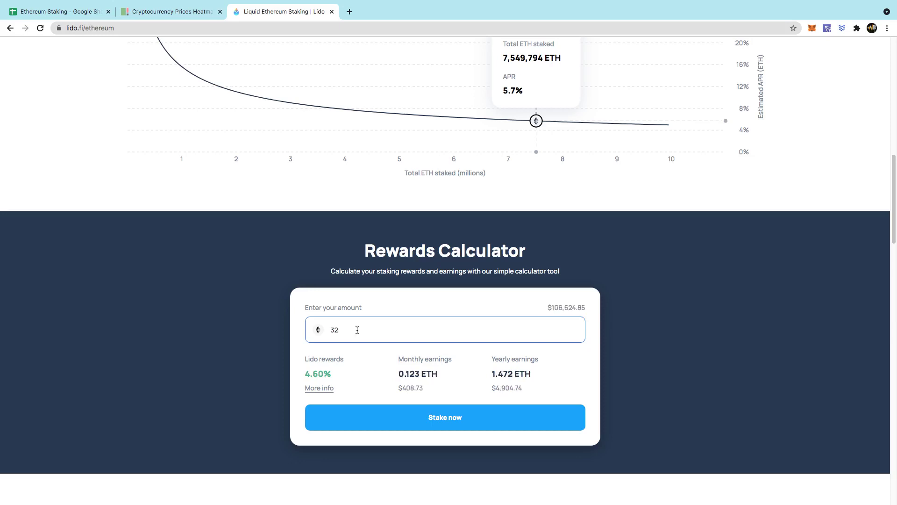
pyautogui.write('0.')
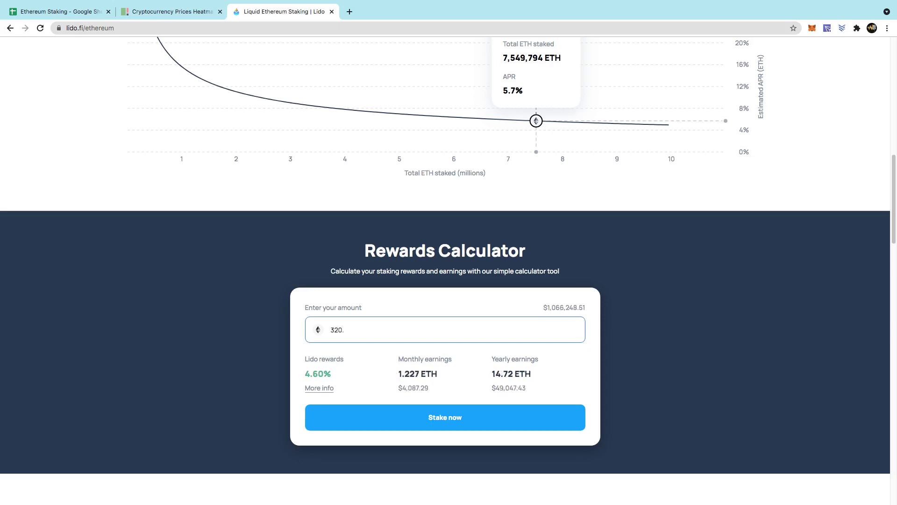
pyautogui.write('7')
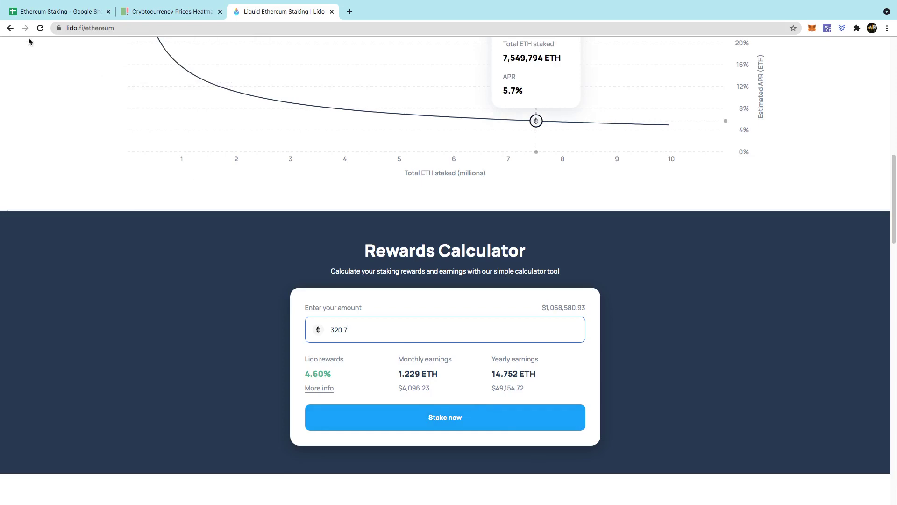
# Step: Look over the spreadsheet's updated projection and the Lido staking position in Ledger Live, ending on the spreadsheet in Chrome
pyautogui.click(63, 11)
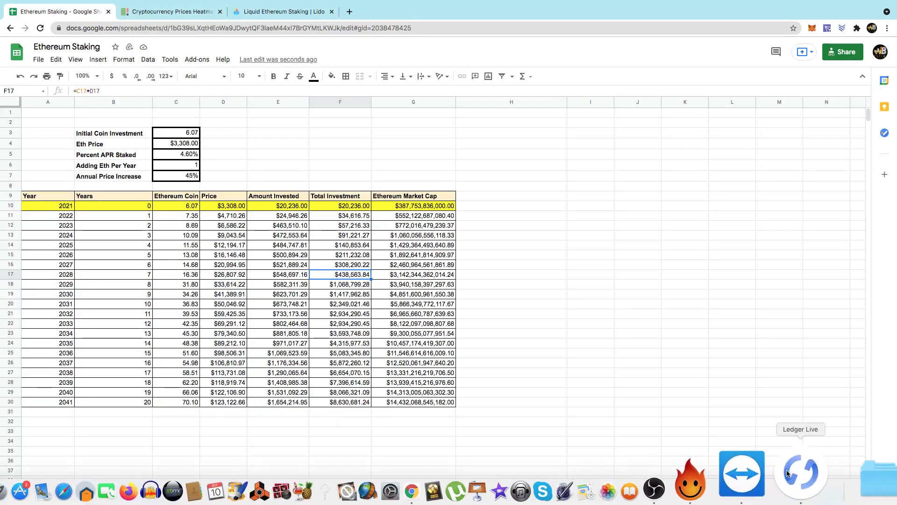
pyautogui.click(747, 491)
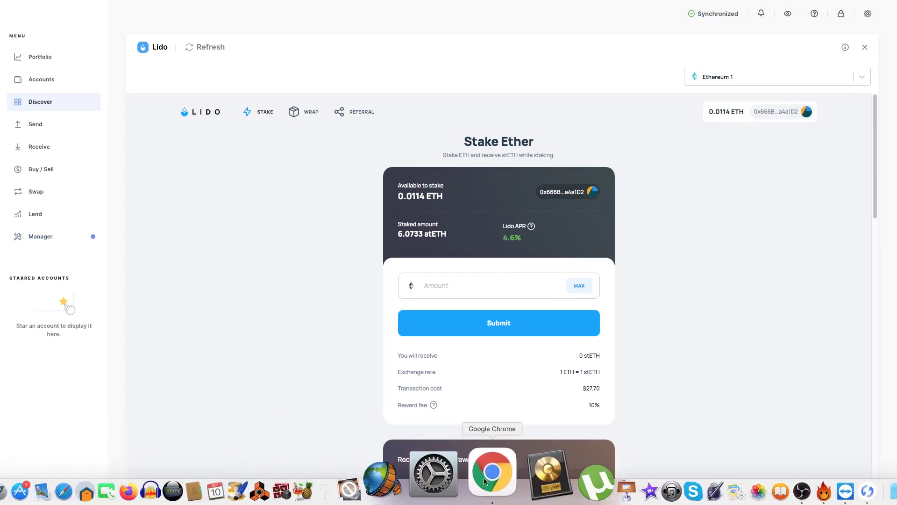
pyautogui.click(487, 479)
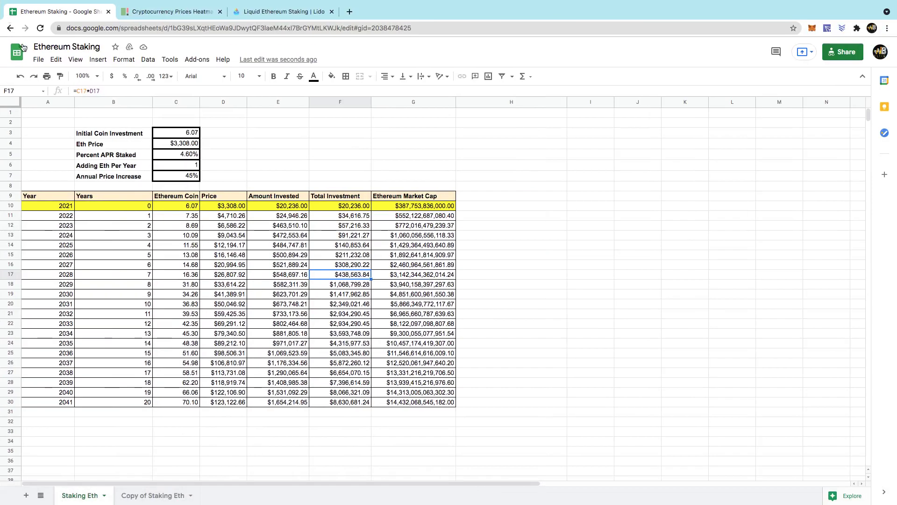